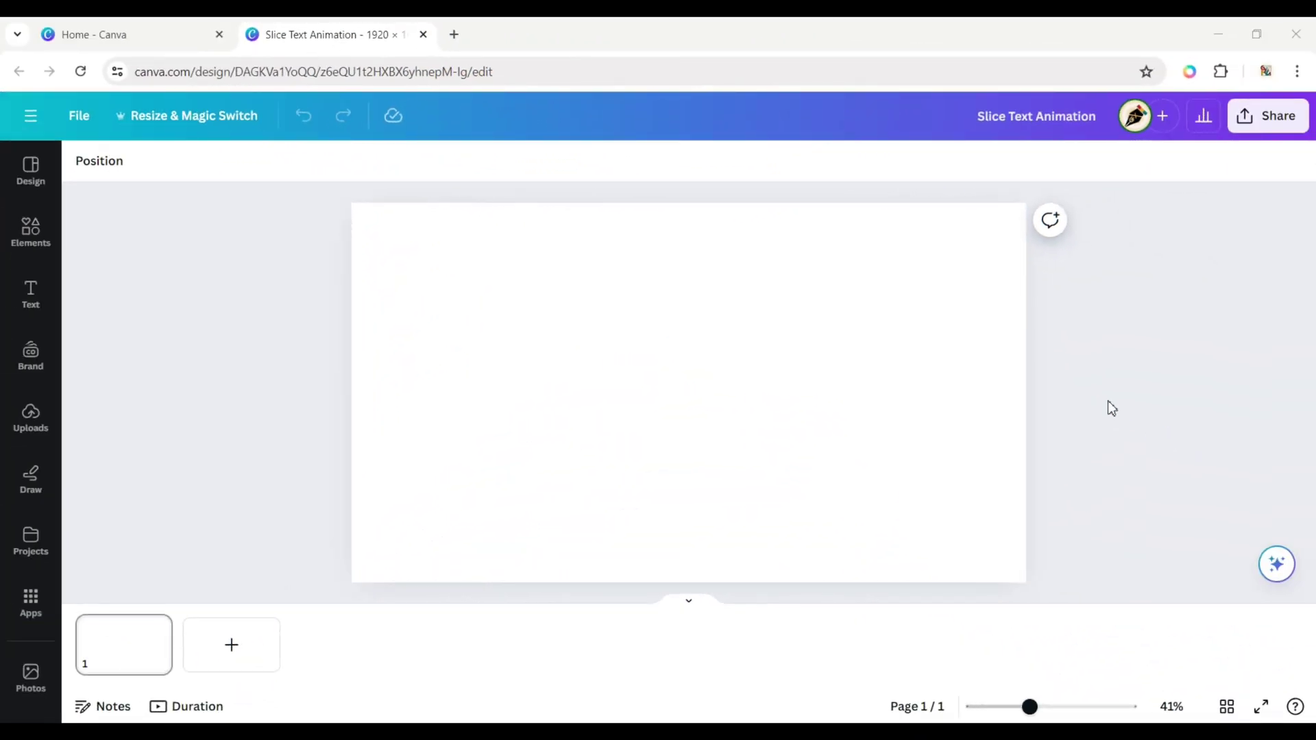
Add the JOIN NOW font combination to page 1 and ungroup it into separate text boxes
left_click(31, 293)
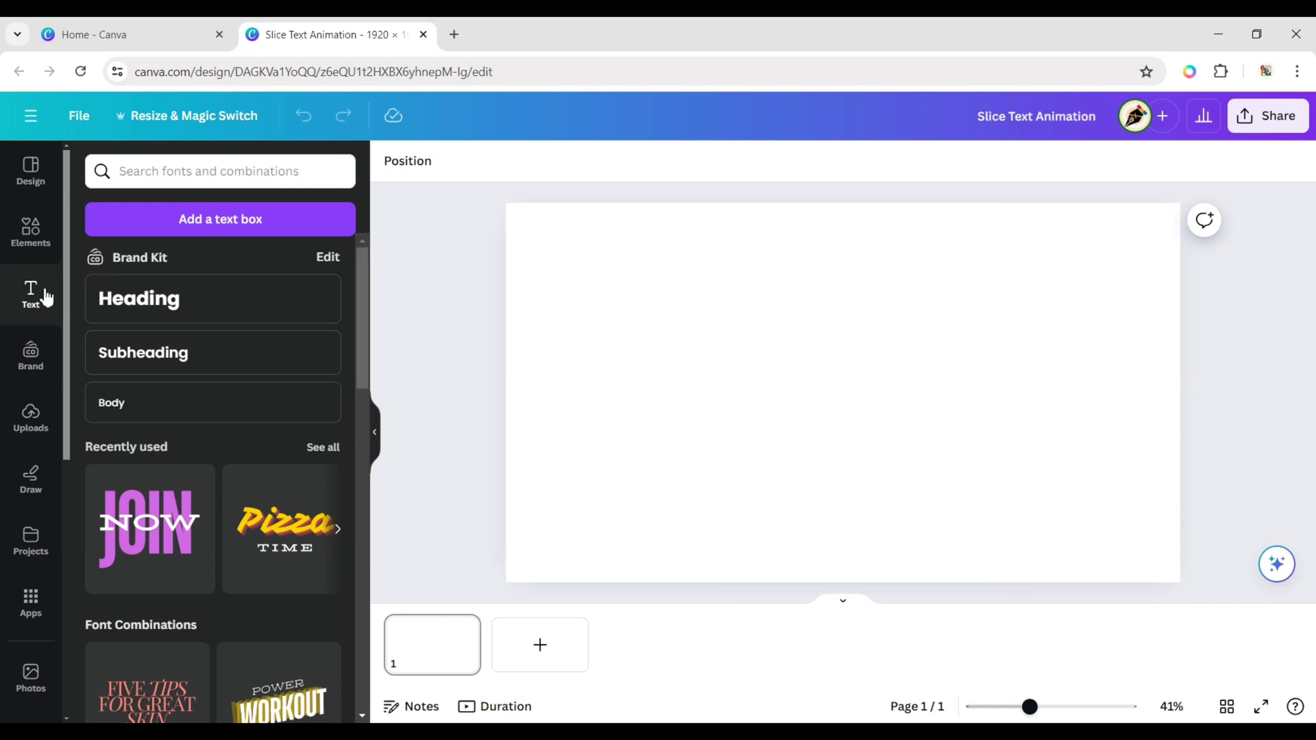
left_click(202, 478)
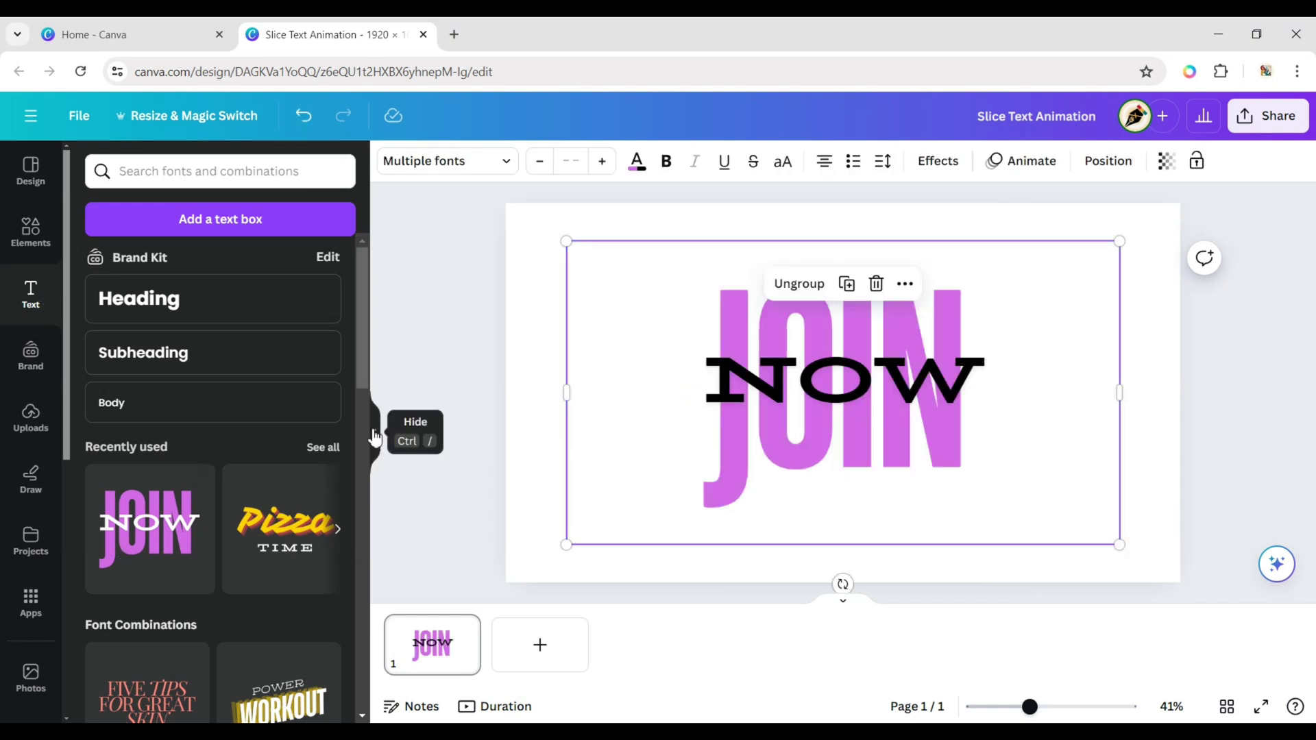
left_click(374, 432)
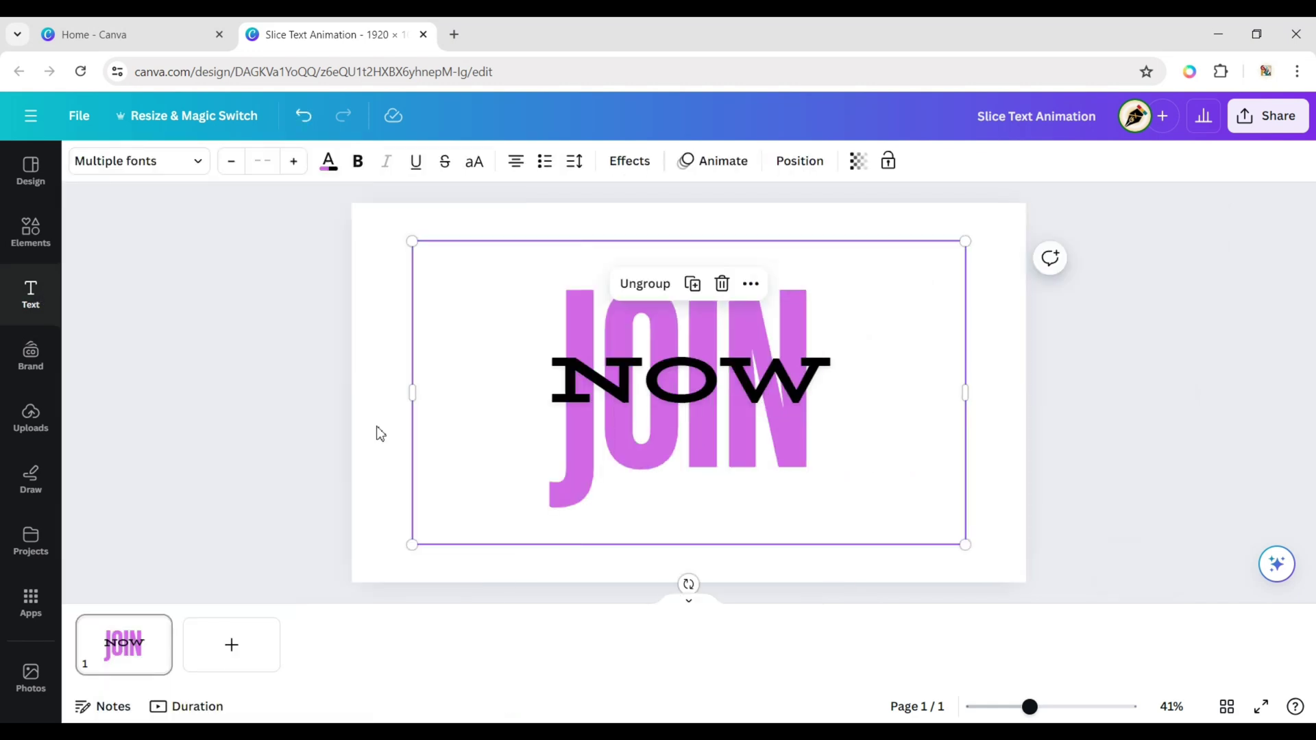
left_click(645, 283)
left_click(195, 342)
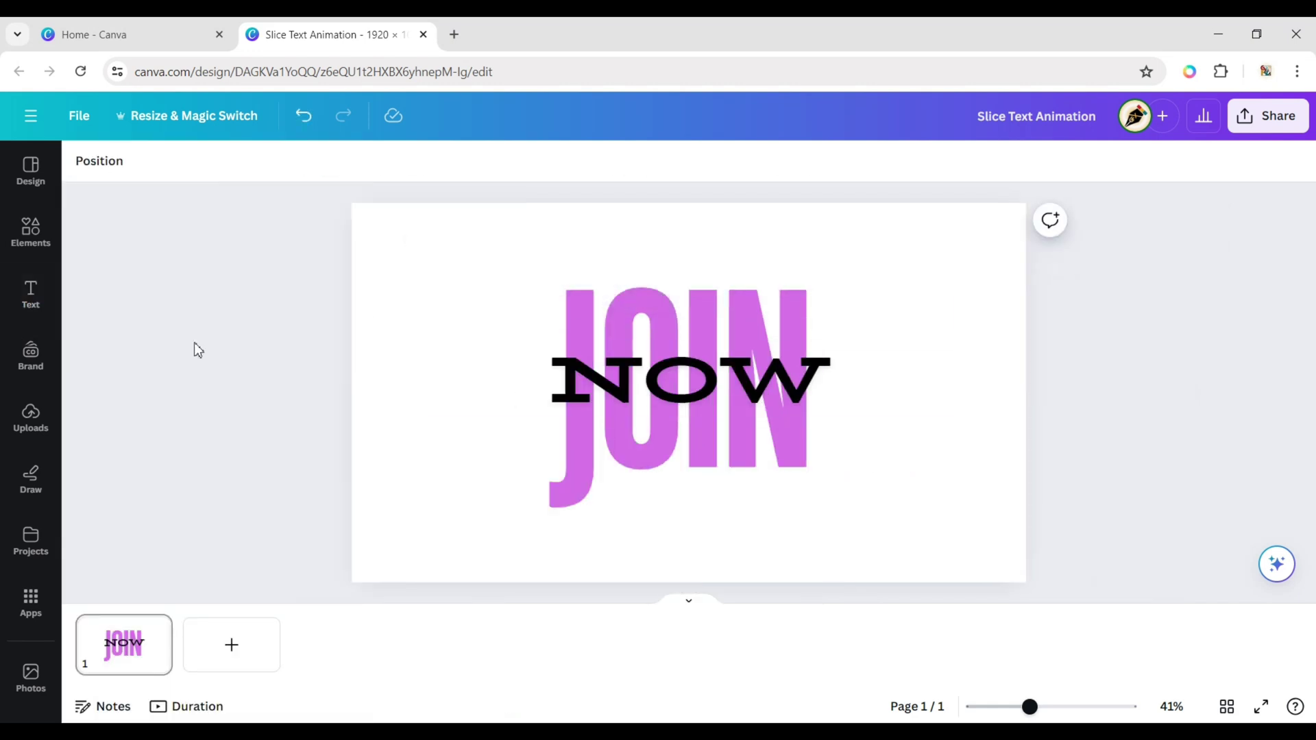
Add a second page and paste a copy of page 1's black NOW text onto it
left_click(220, 646)
left_click(135, 657)
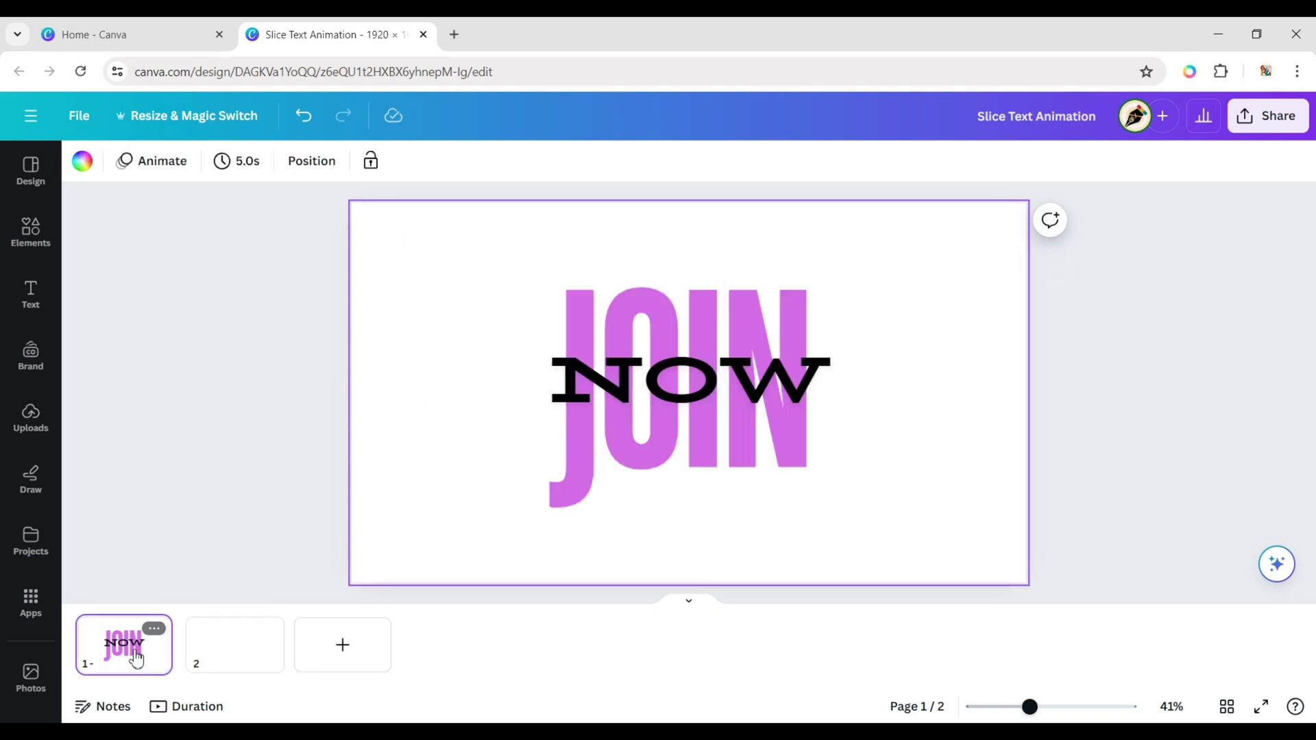
left_click(635, 389)
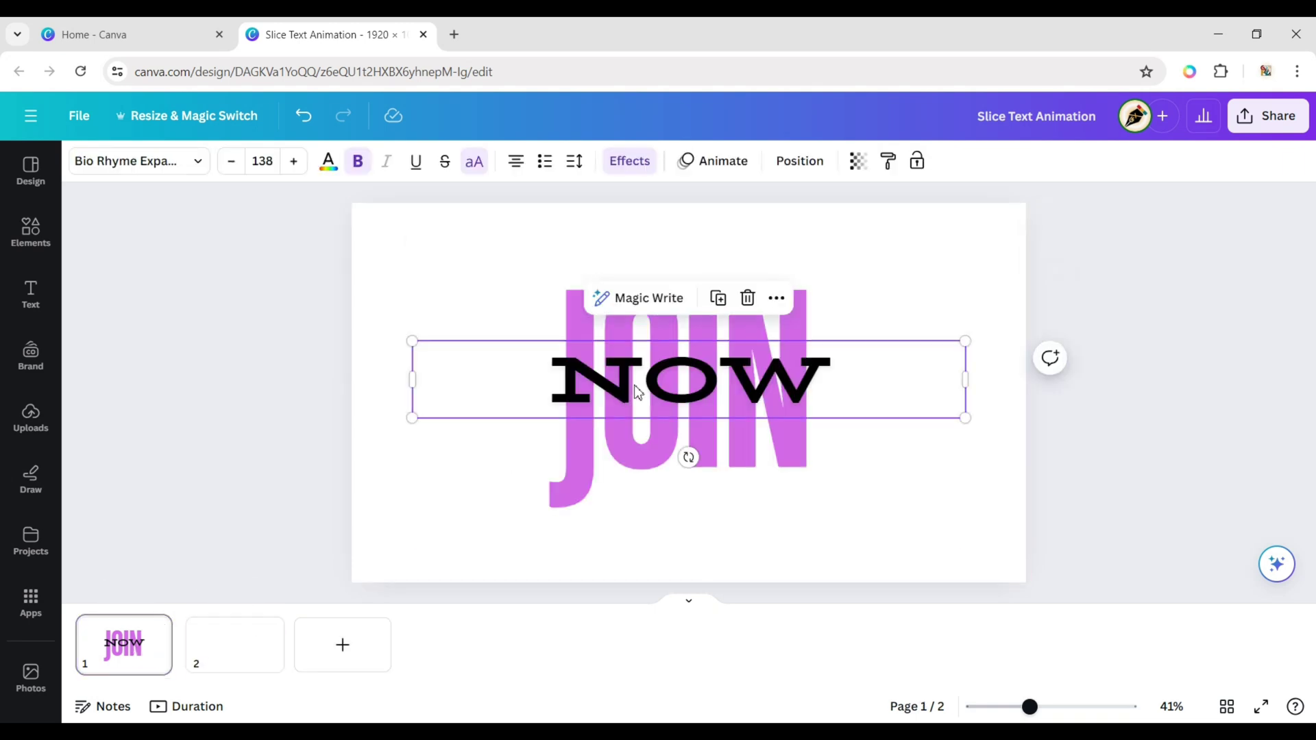
left_click(777, 298)
left_click(822, 235)
left_click(237, 650)
right_click(446, 432)
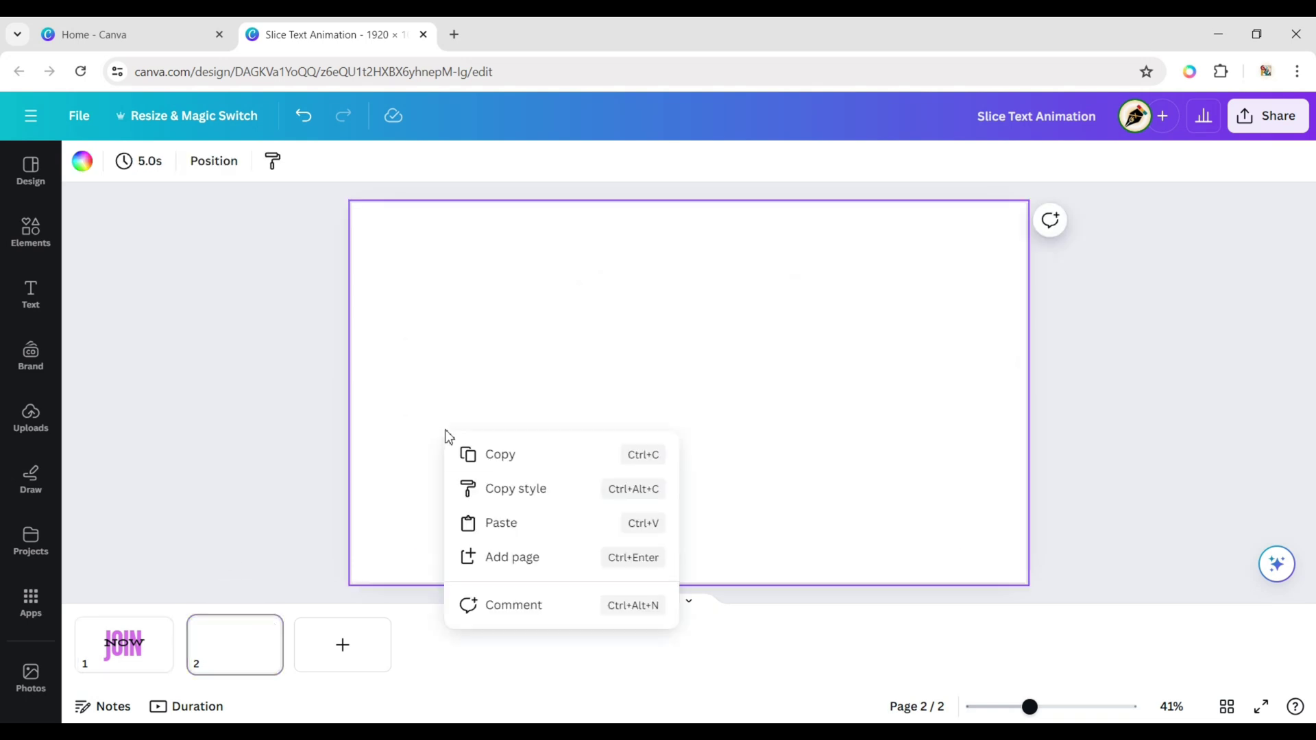
left_click(490, 522)
left_click(197, 412)
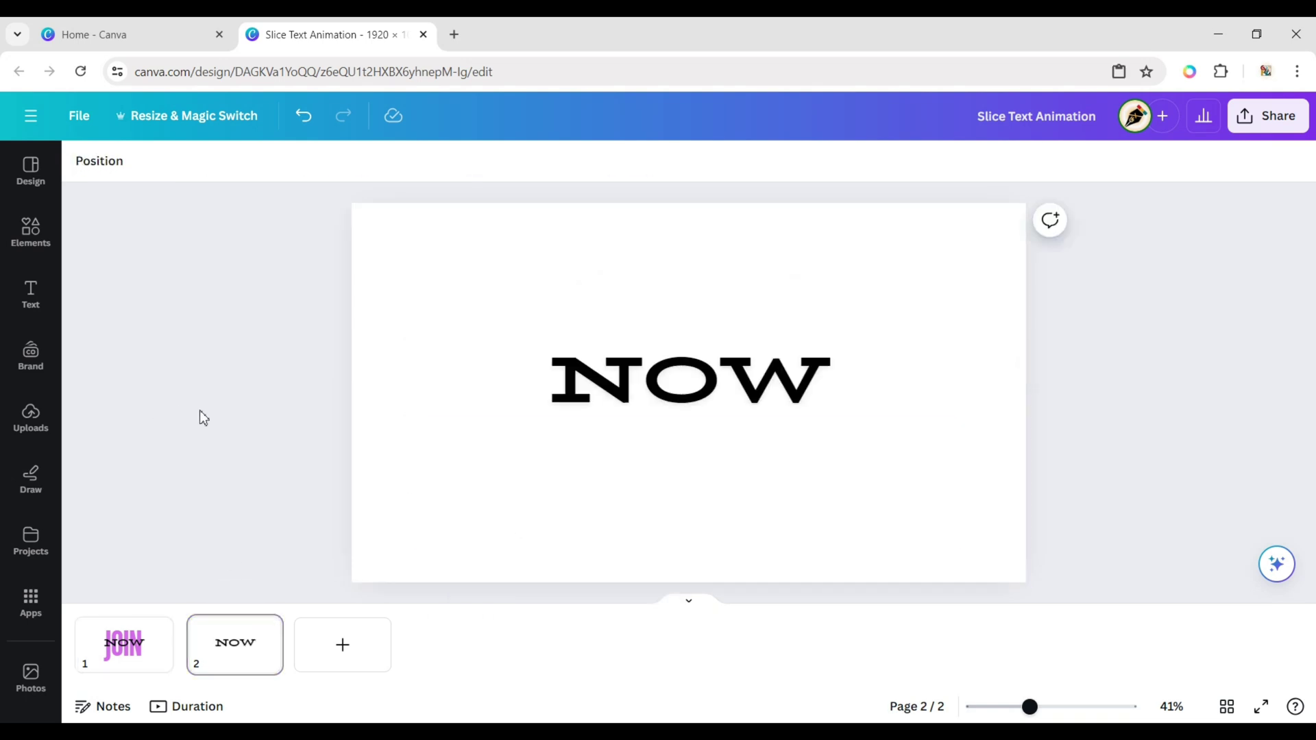
left_click(127, 648)
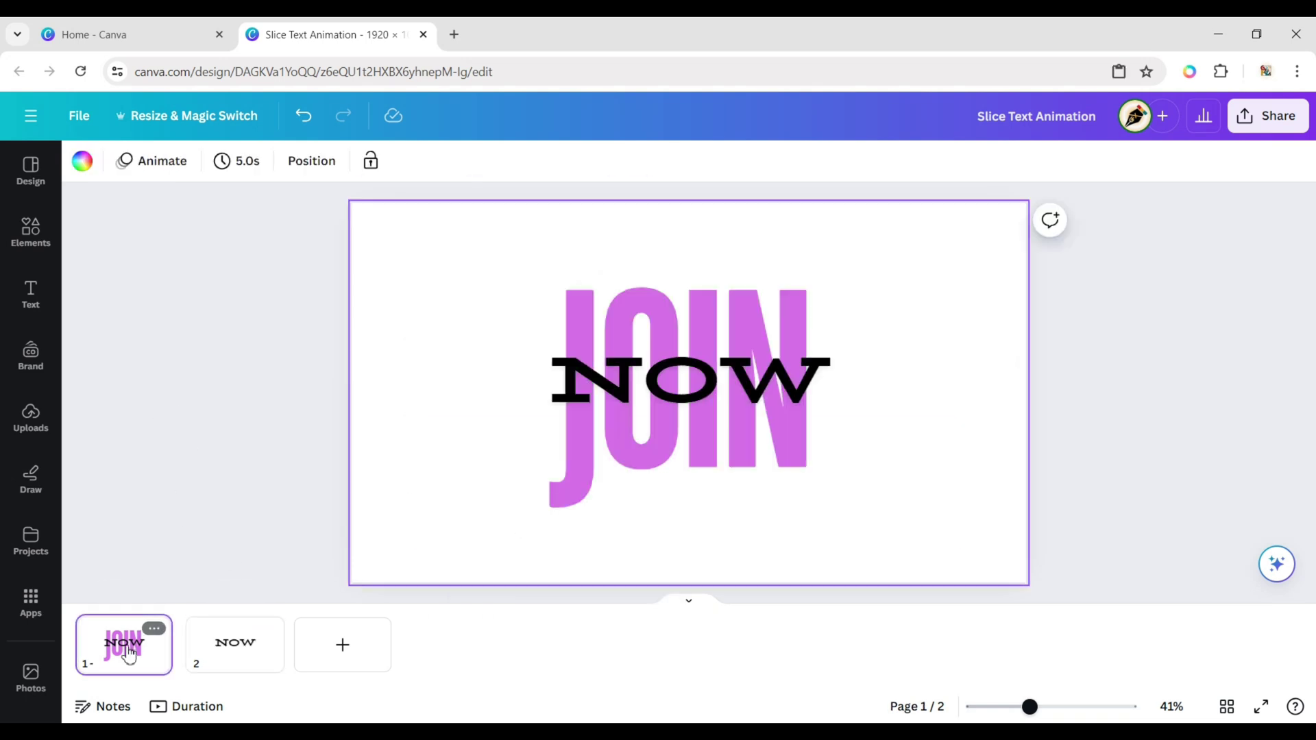
Delete NOW from page 1 and change JOIN to uppercase SLICE at font size 600
left_click(709, 363)
left_click(748, 299)
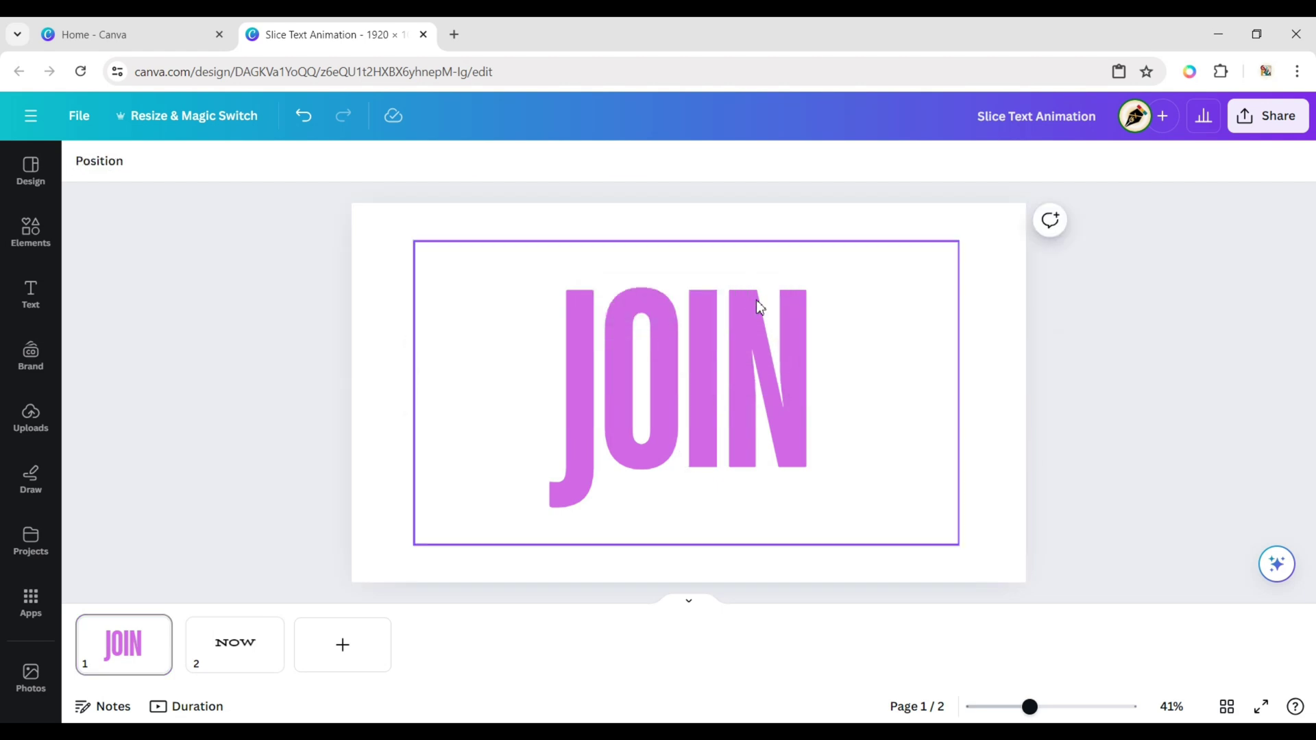
left_click(749, 370)
double_click(866, 374)
type("s")
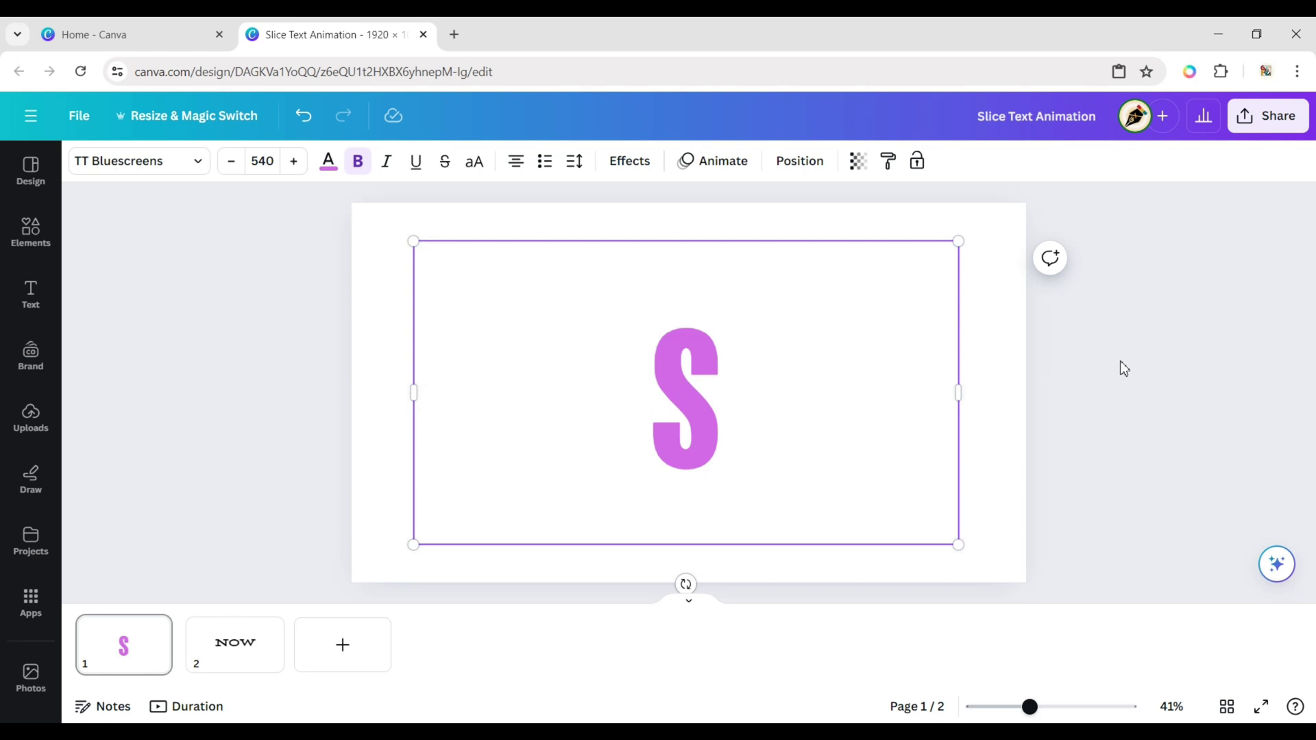
type("lice")
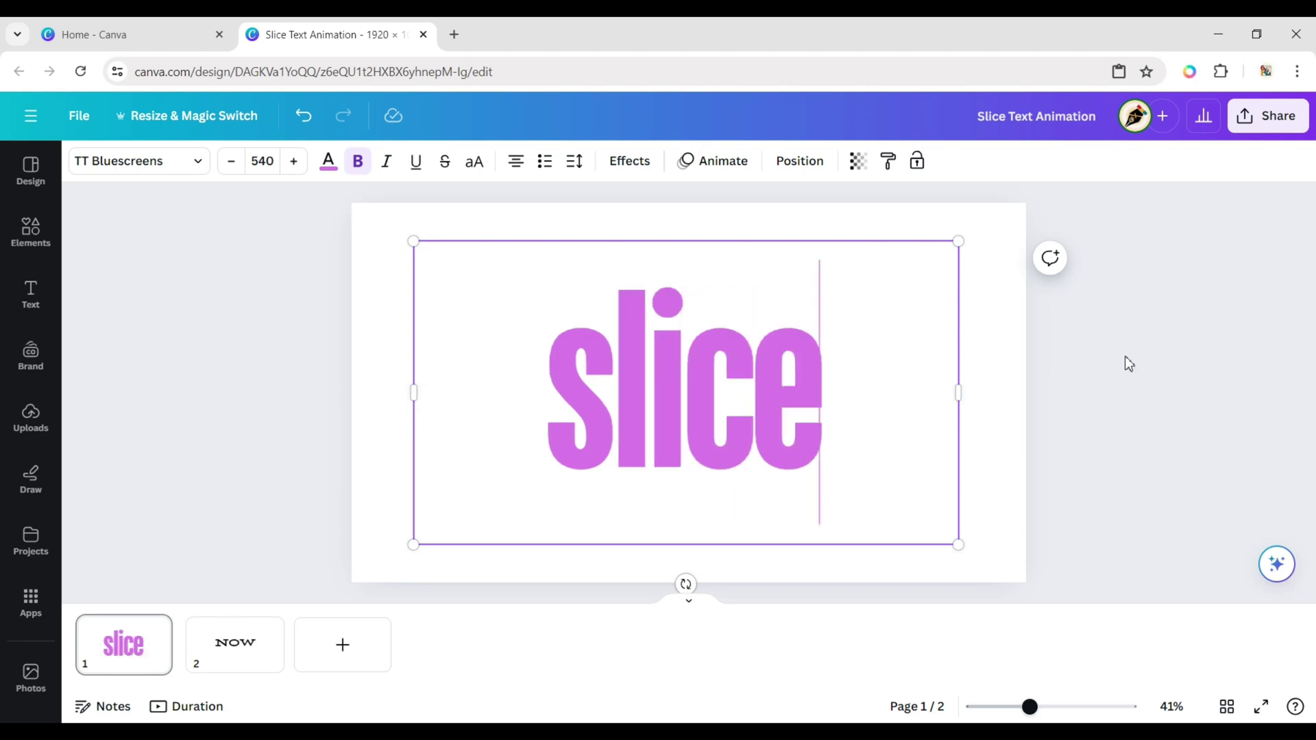
left_click(473, 165)
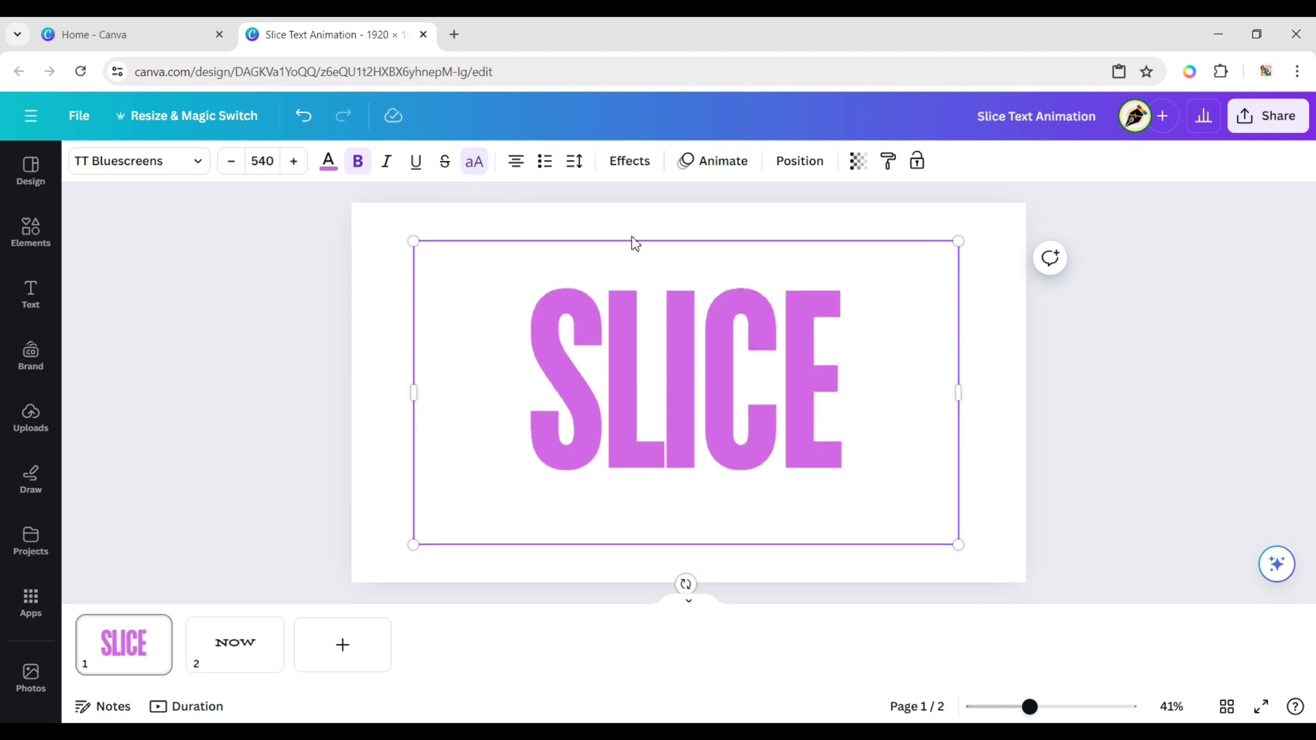
left_click(278, 162)
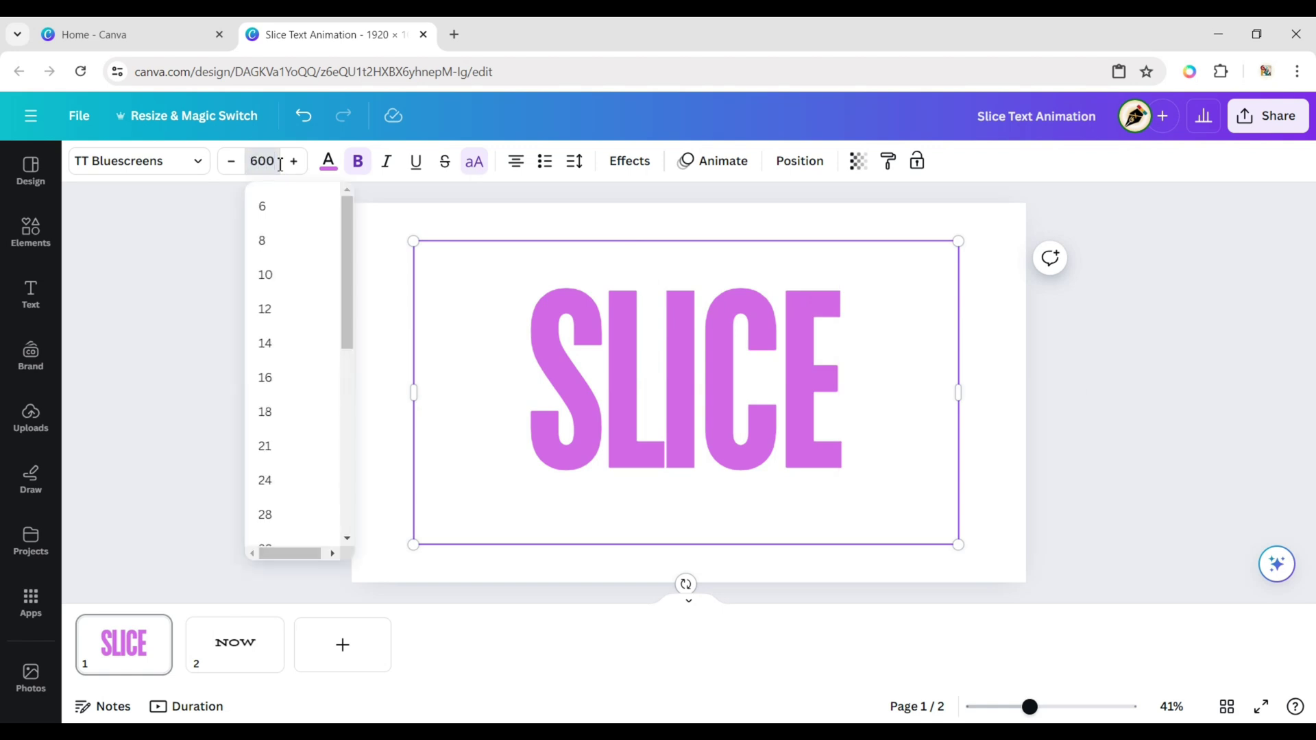
key("Return")
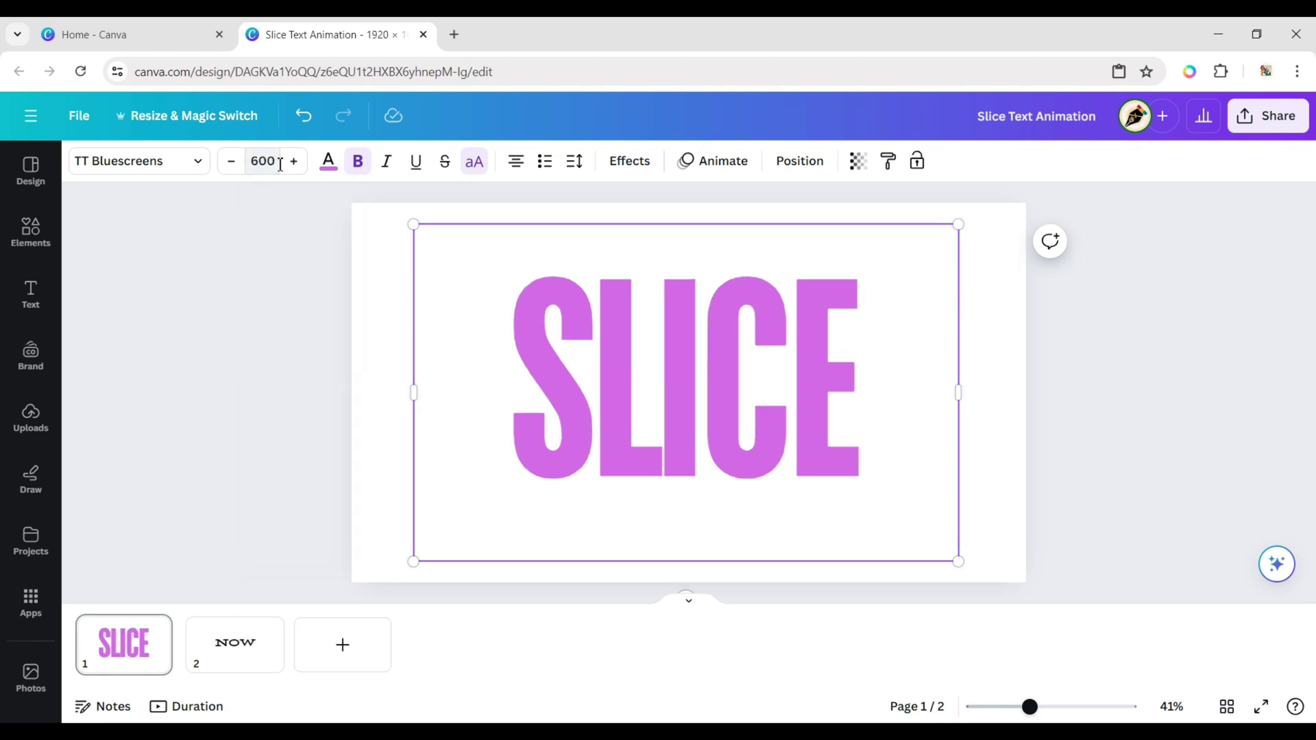
Download only page 1 as the PNG file Slice Text Animation.png
left_click(1093, 391)
left_click(1248, 120)
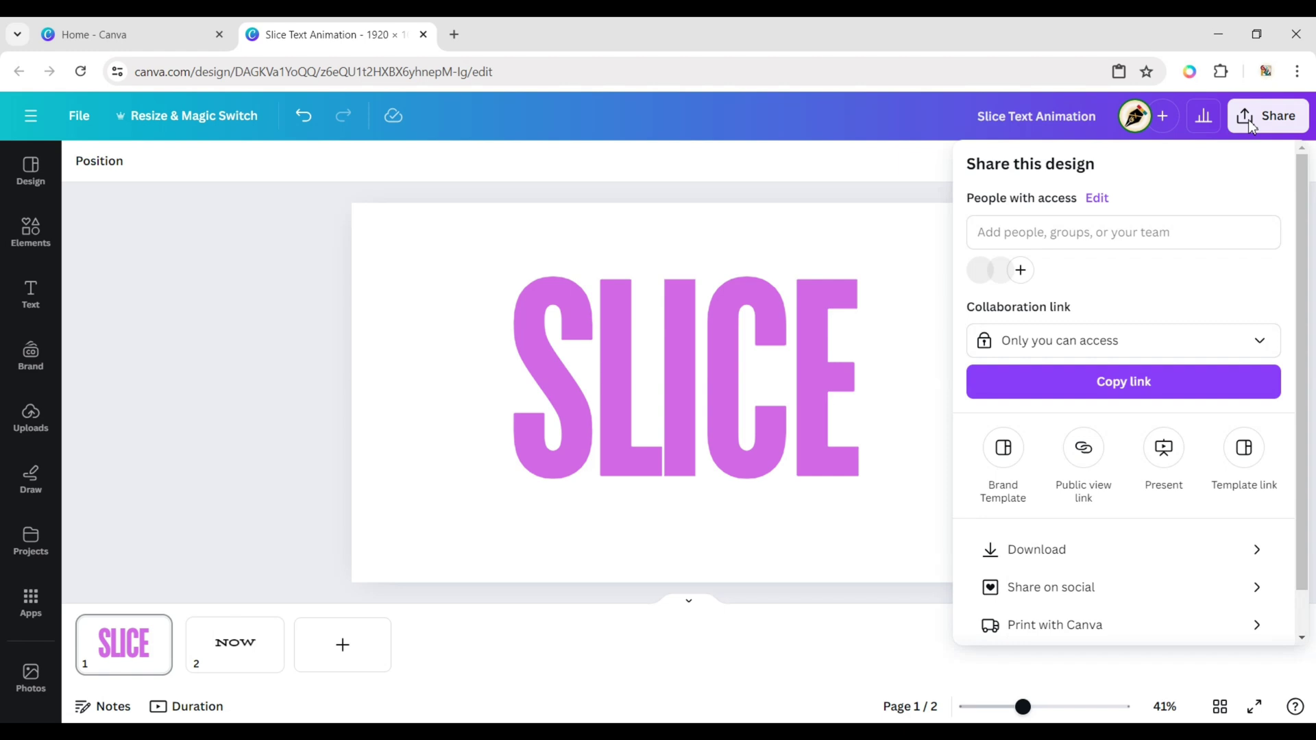
left_click(1176, 549)
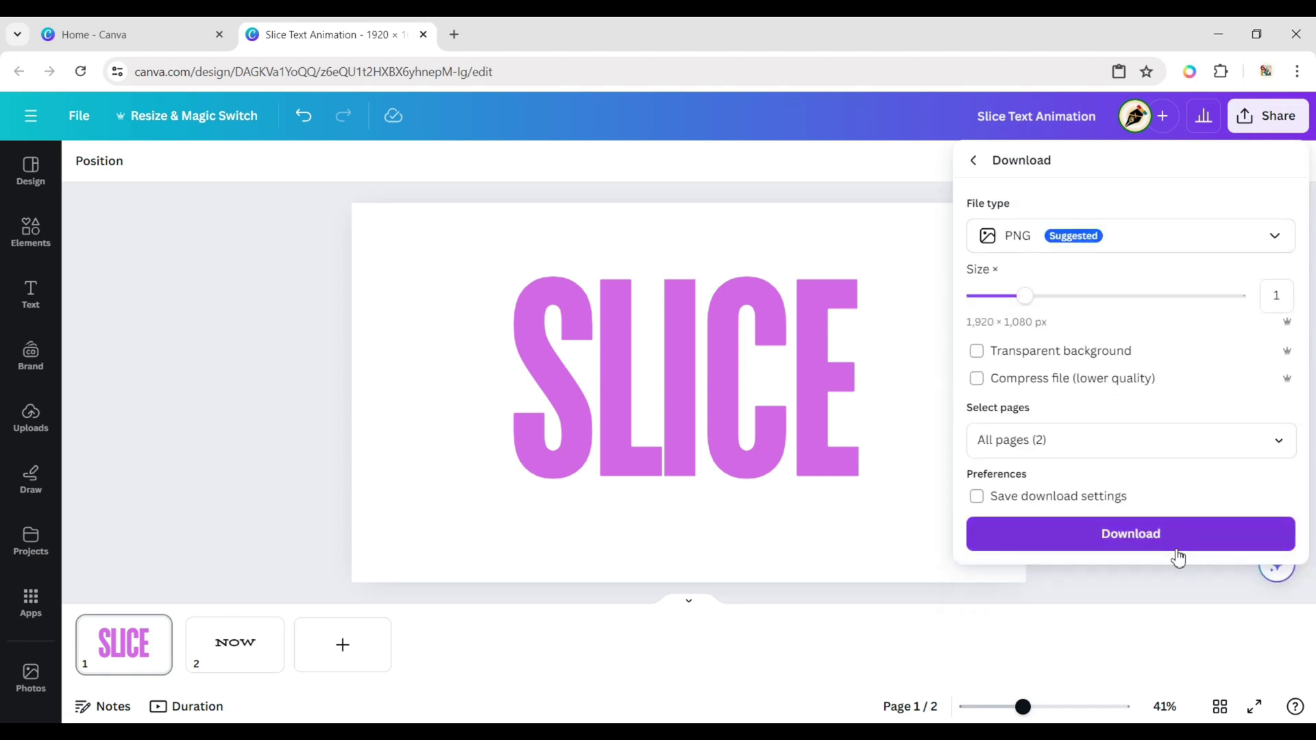
left_click(1281, 445)
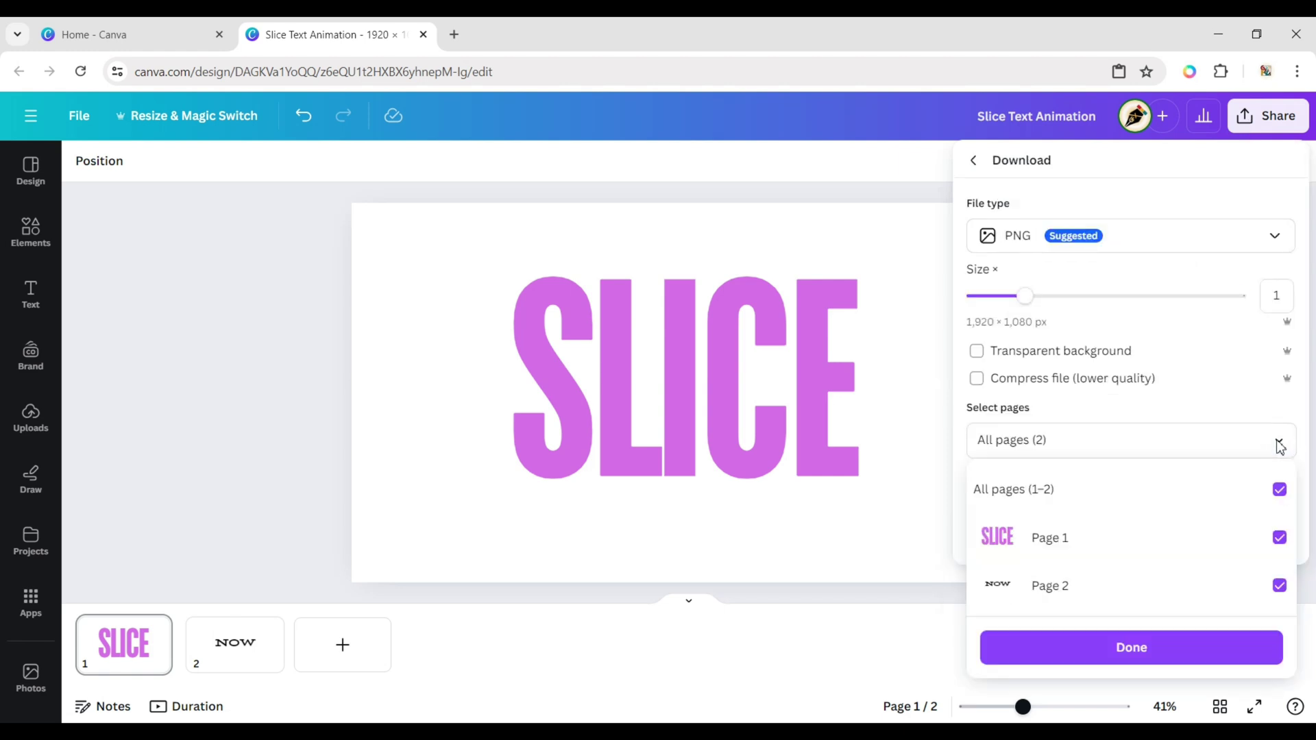
left_click(1280, 491)
left_click(1280, 537)
left_click(1190, 670)
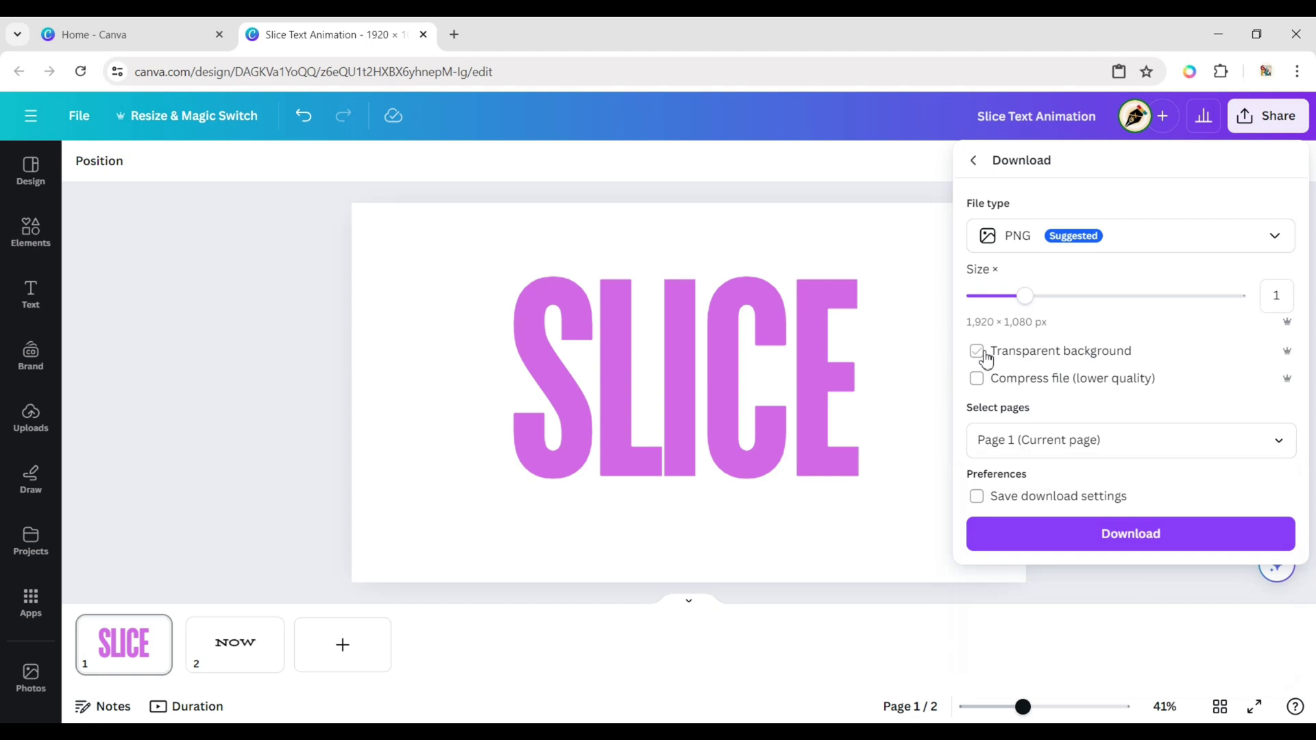
left_click(1094, 532)
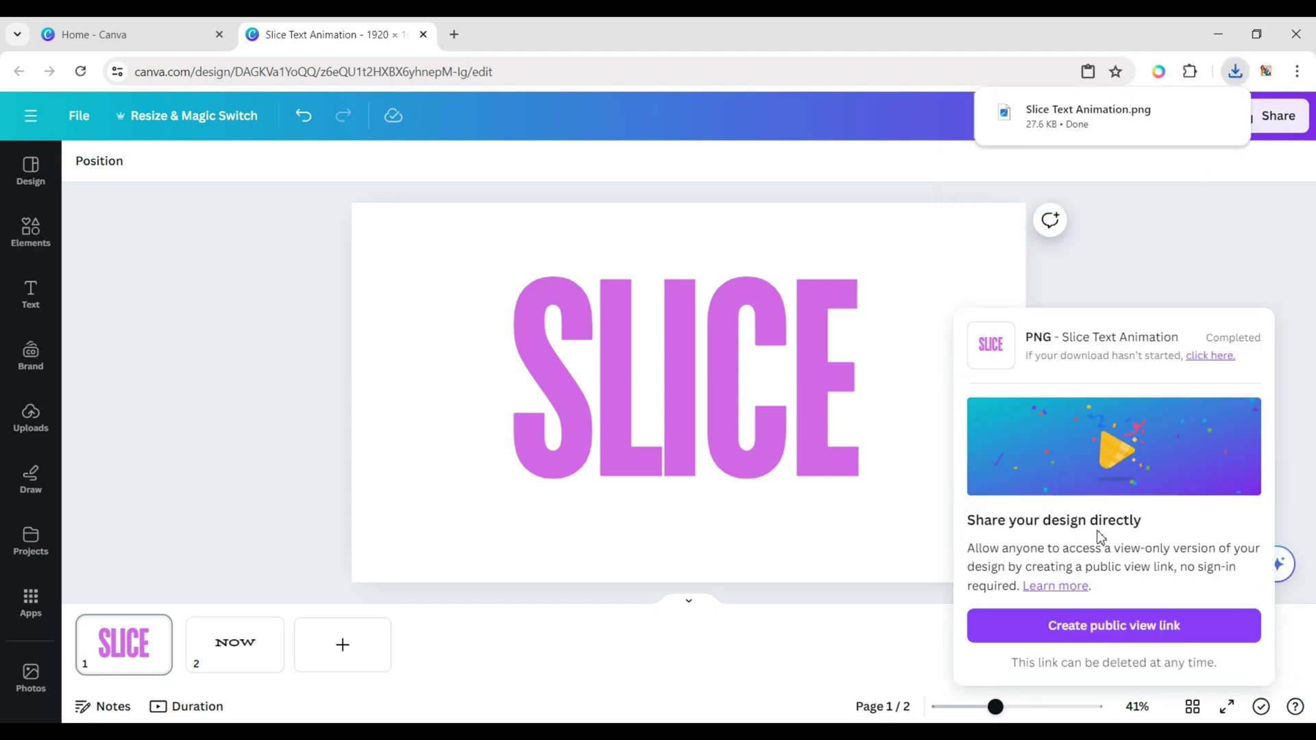
left_click(1154, 273)
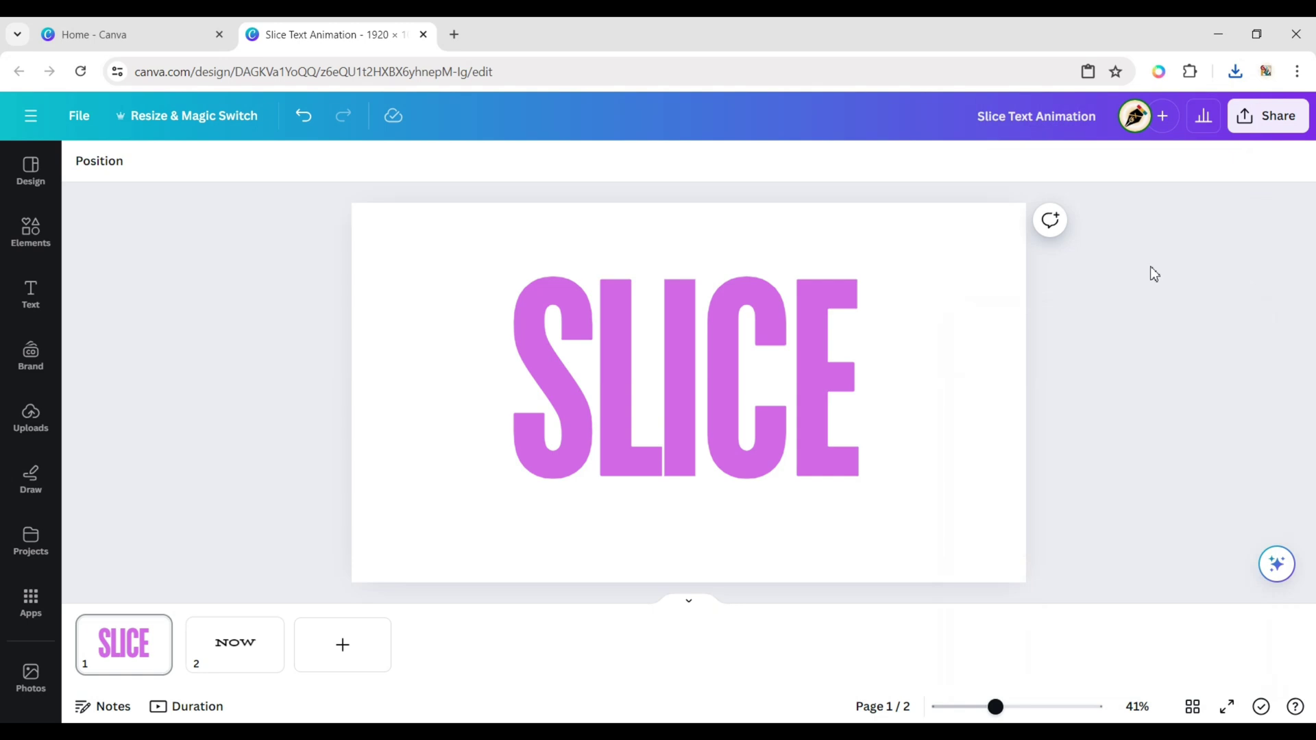
Delete the SLICE text and upload Slice Text Animation.png from the browser downloads into Canva
left_click(709, 354)
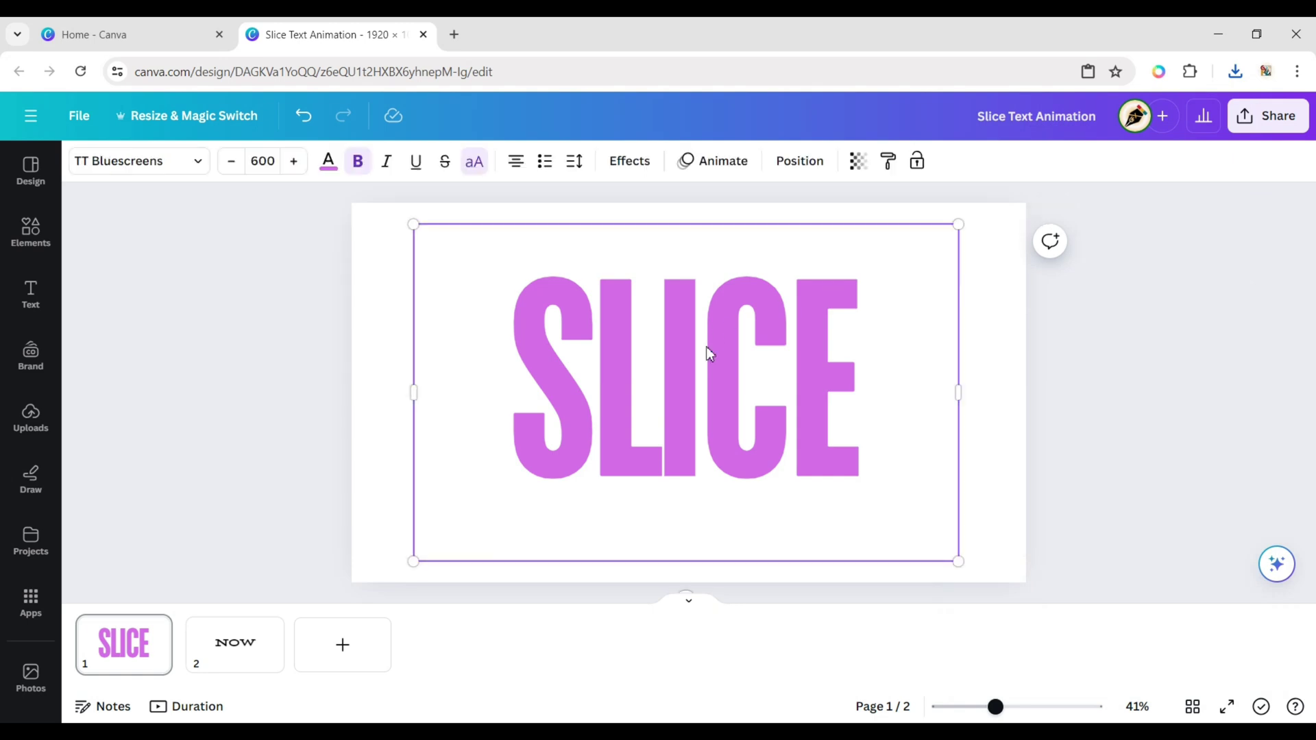
right_click(708, 351)
left_click(780, 413)
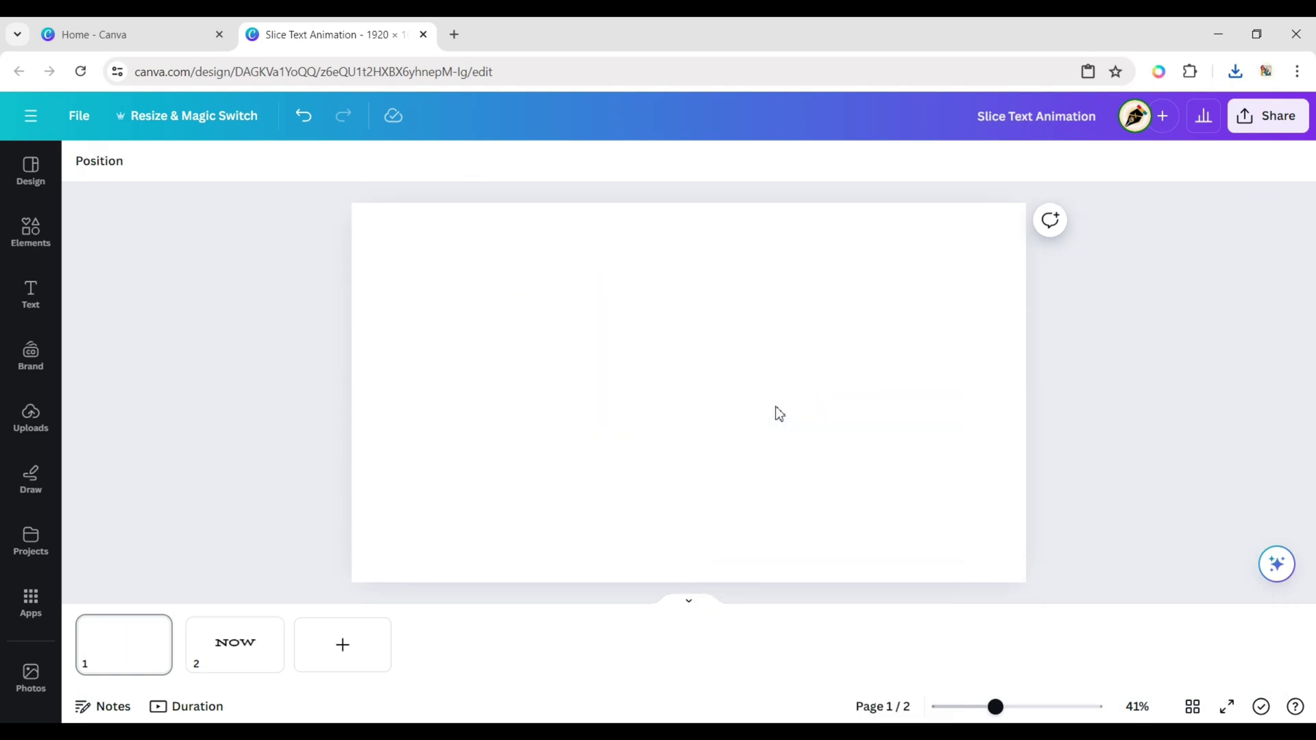
left_click(1234, 72)
left_click_drag(1058, 143, 223, 389)
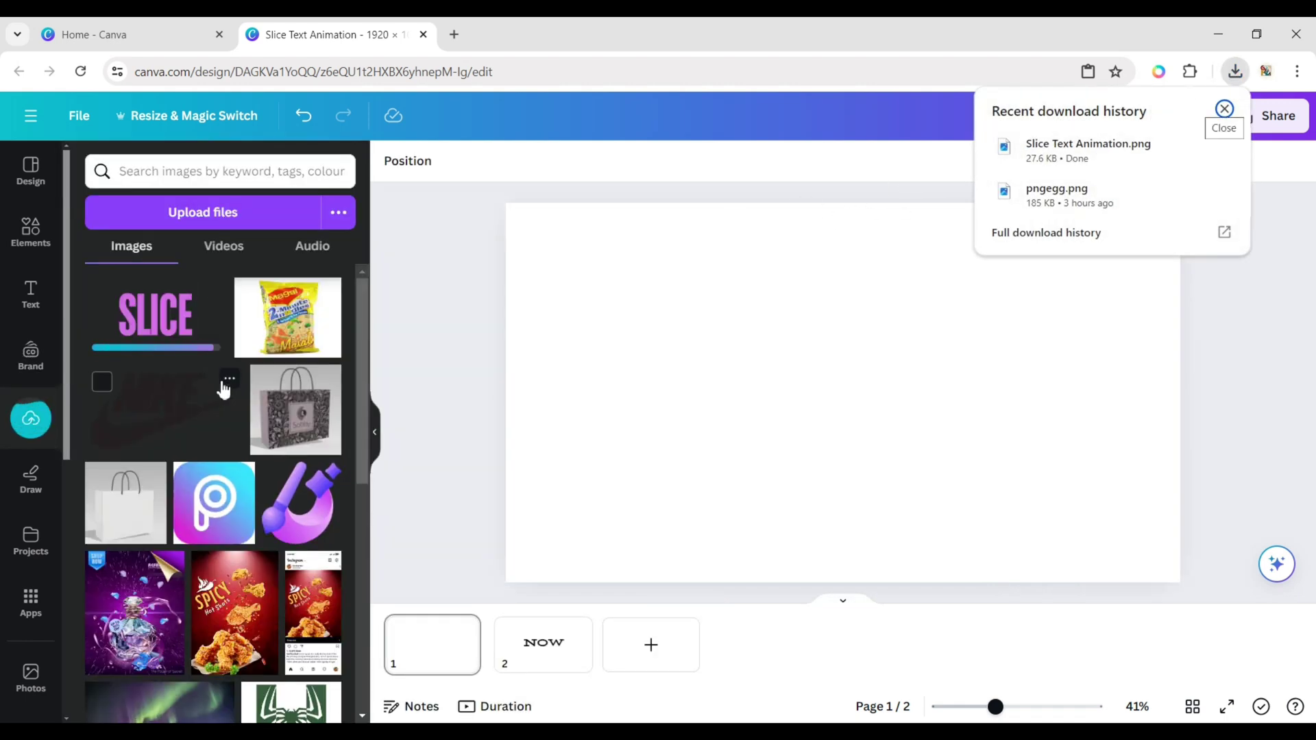
Place the uploaded SLICE image on page 1, enlarge it to about 1711×962, and centre it
left_click(165, 332)
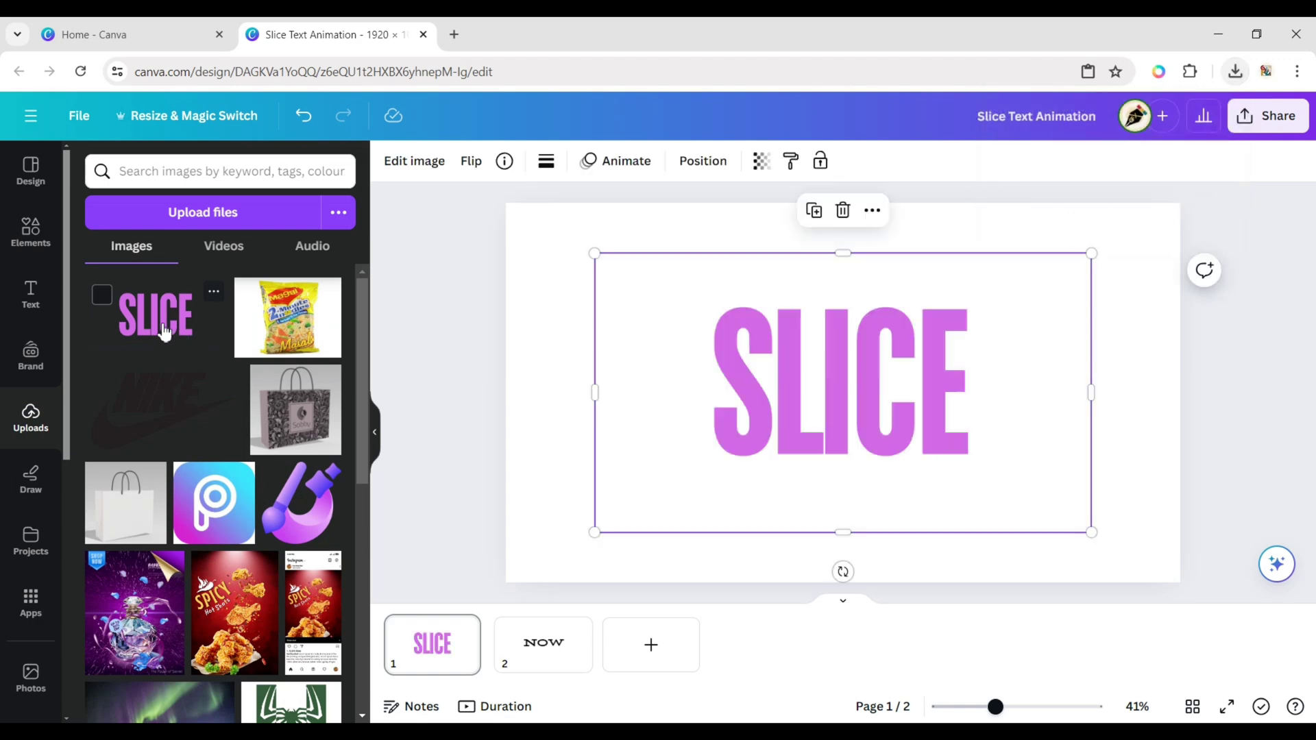
left_click(374, 432)
left_click_drag(608, 428, 544, 369)
left_click_drag(850, 484, 944, 573)
left_click_drag(602, 368, 639, 390)
Duplicate the SLICE image and align both copies Middle and Centre so they overlap
left_click(1224, 350)
left_click(843, 380)
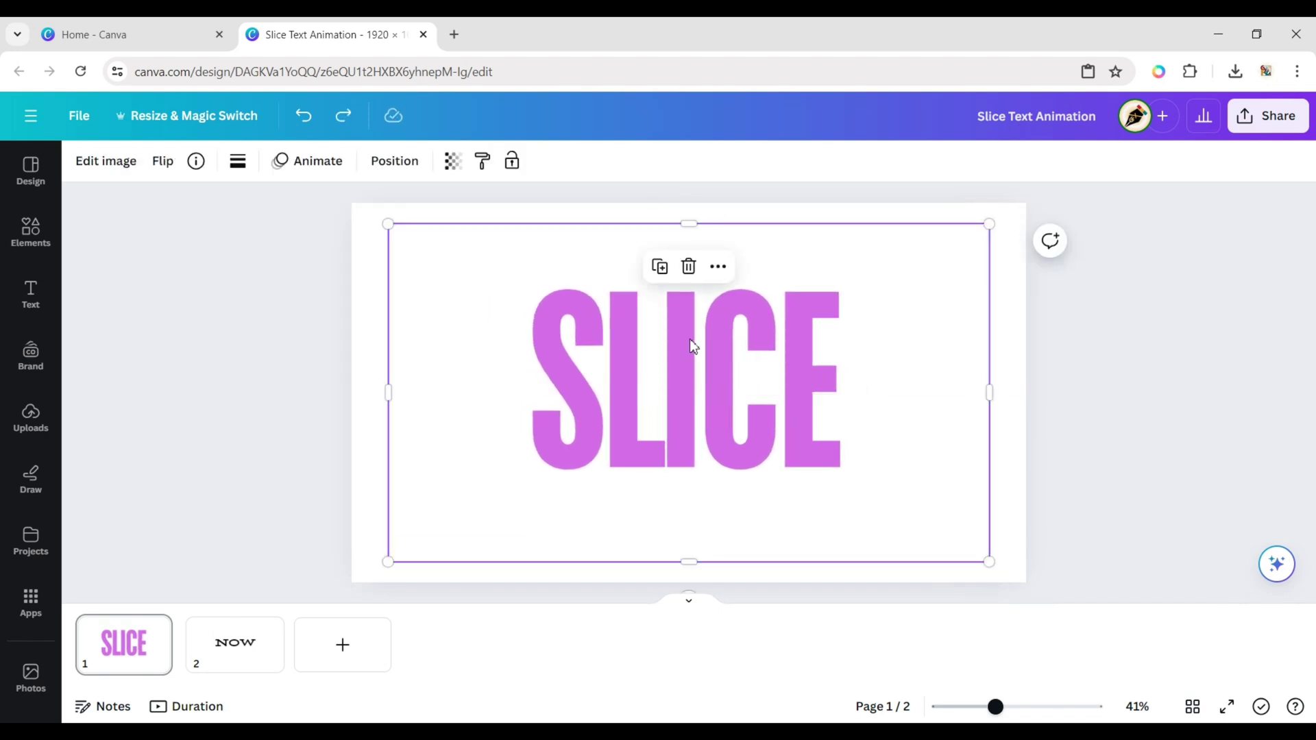
left_click(663, 273)
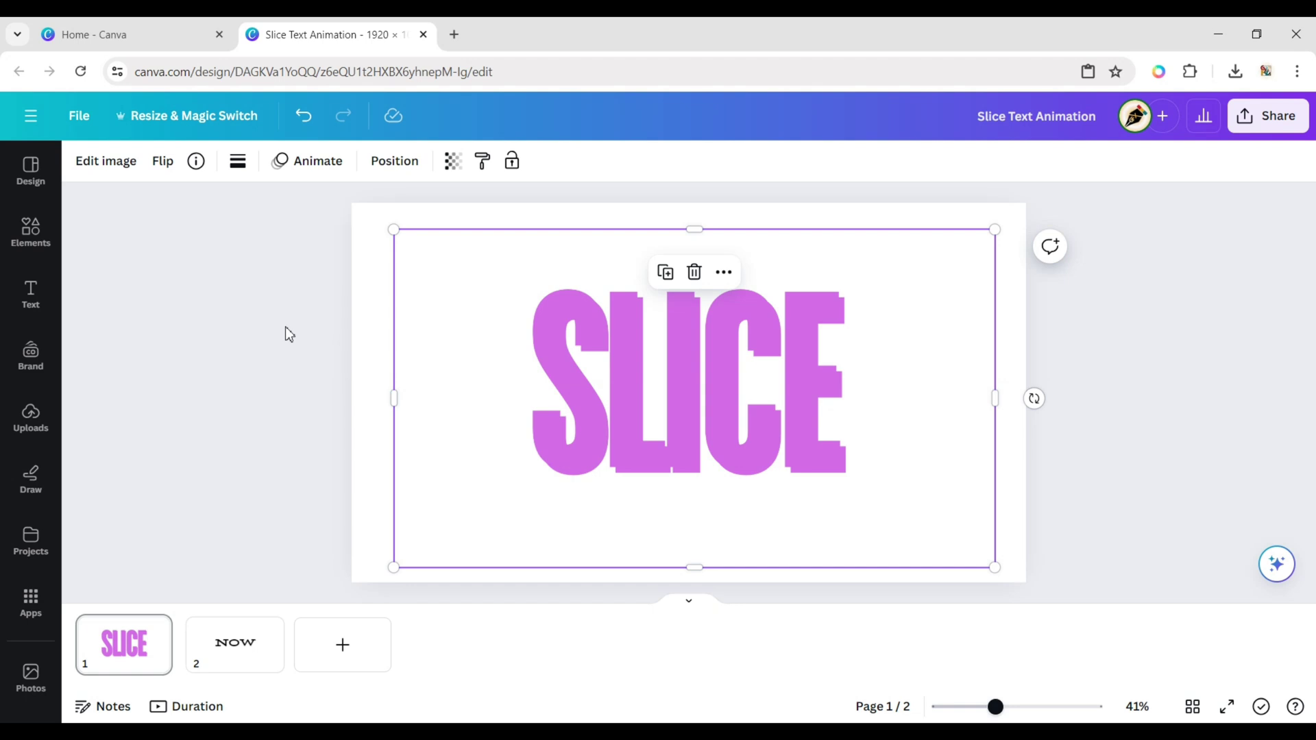
left_click_drag(221, 266, 1141, 558)
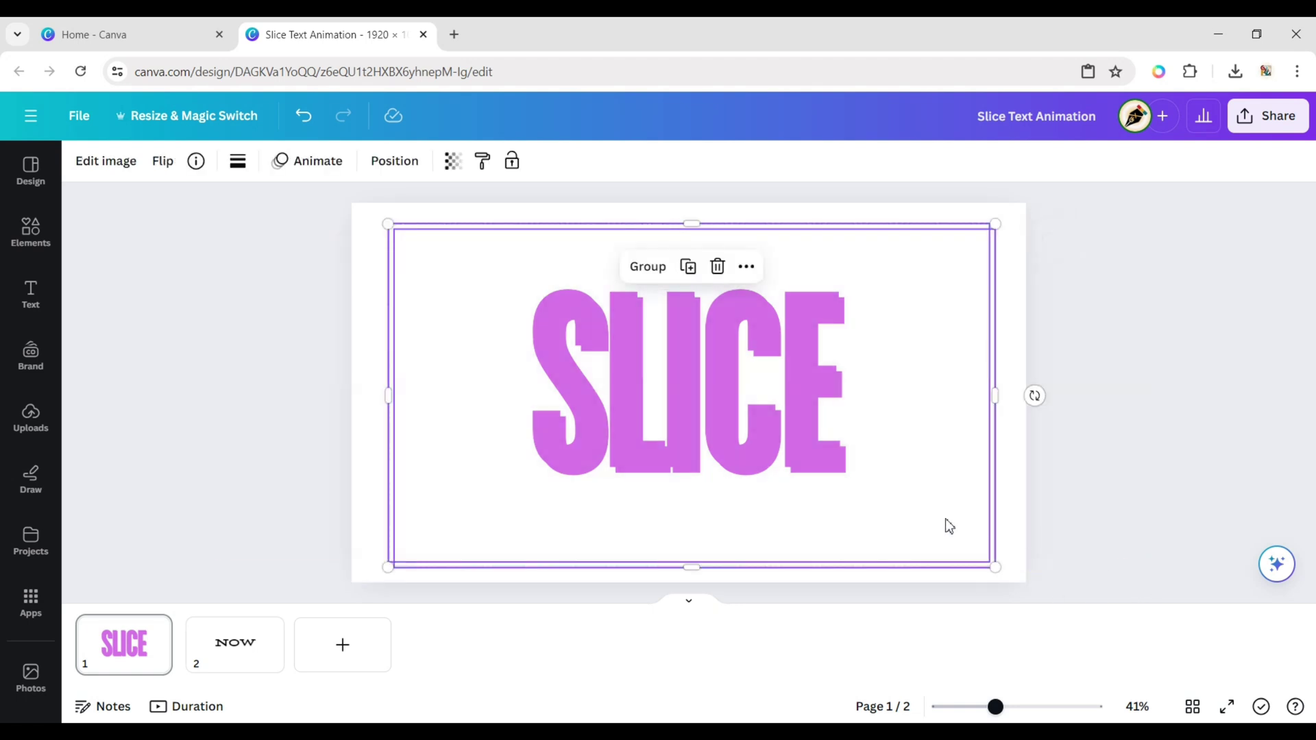
left_click(401, 163)
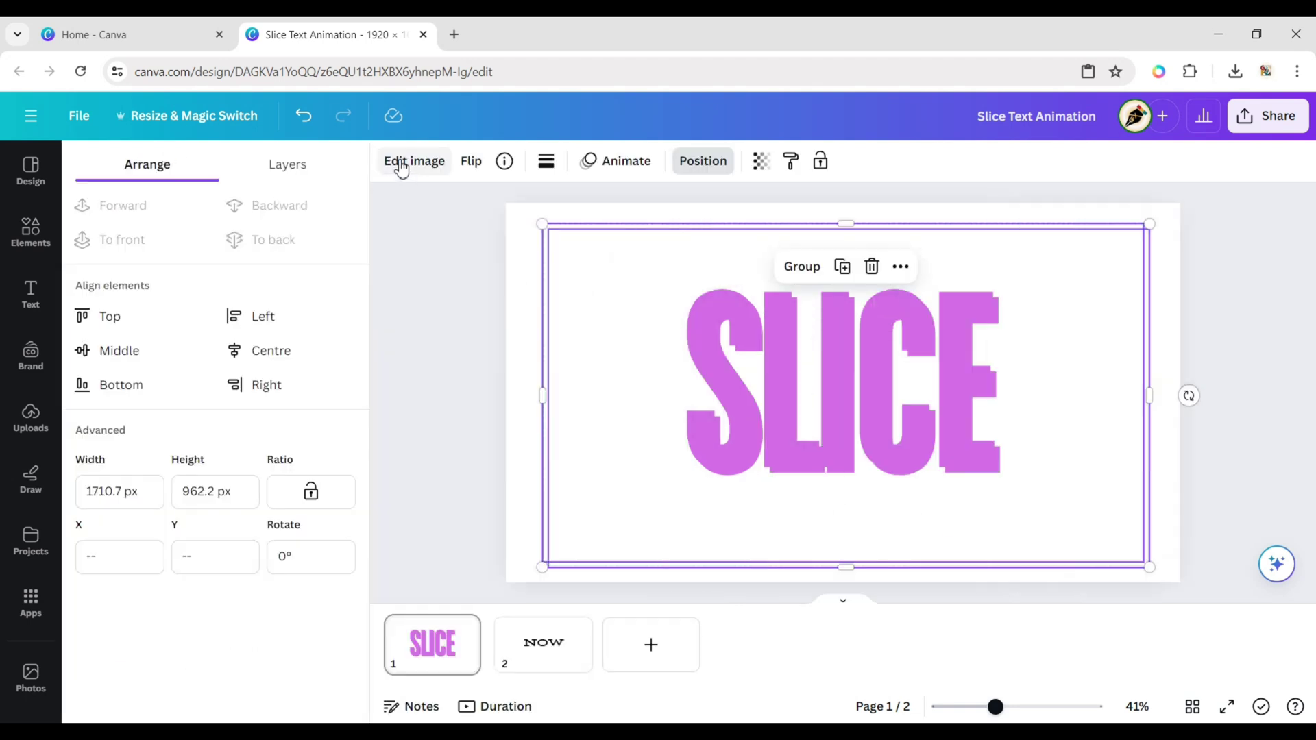
left_click(109, 353)
left_click(255, 350)
left_click(458, 355)
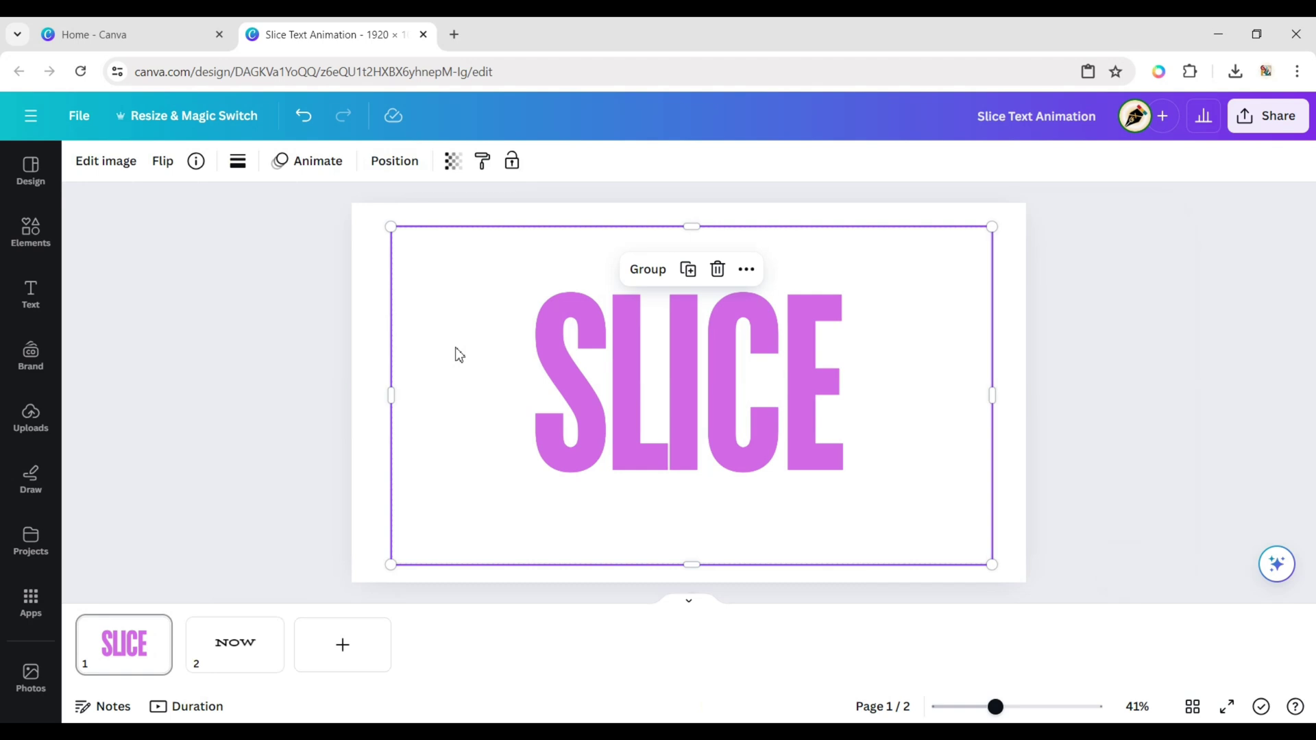
left_click(1117, 343)
Crop one SLICE copy so it shows only the bottom half of the letters
left_click(811, 369)
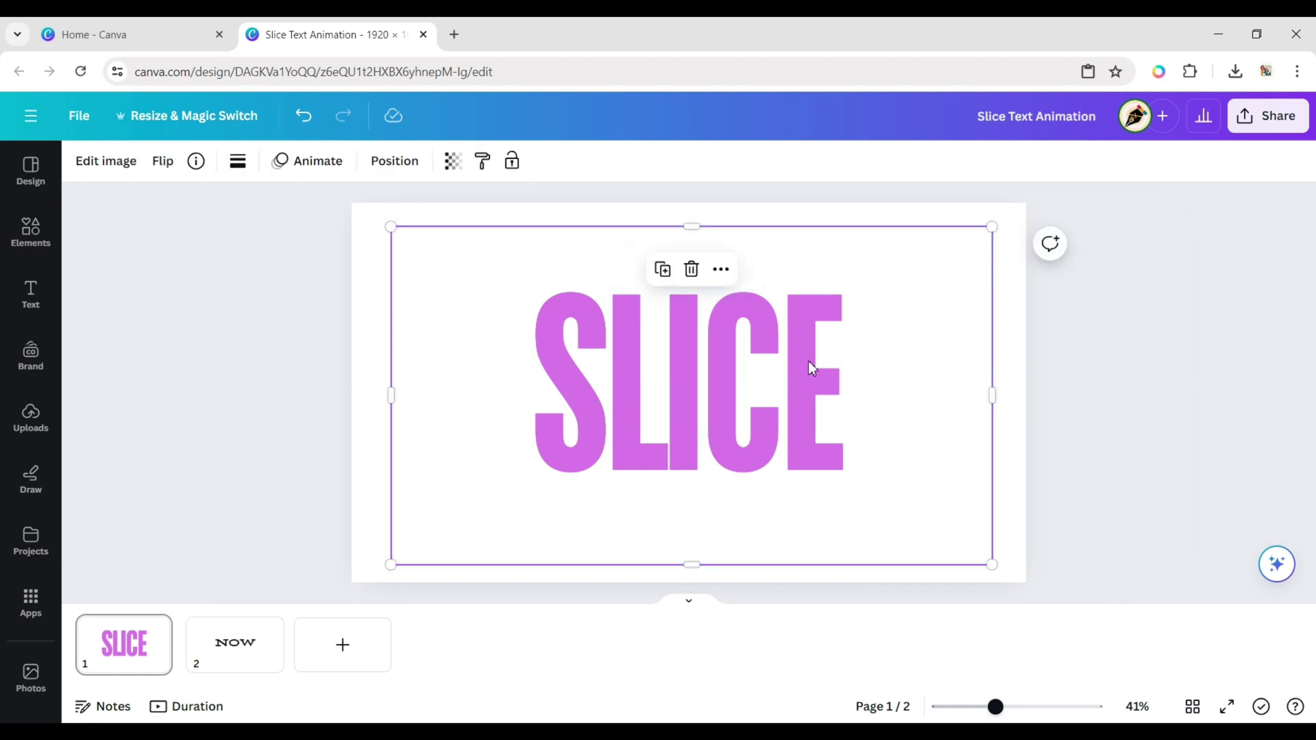
left_click_drag(693, 565, 711, 382)
key("ctrl+z")
left_click_drag(694, 225, 702, 382)
left_click(1215, 341)
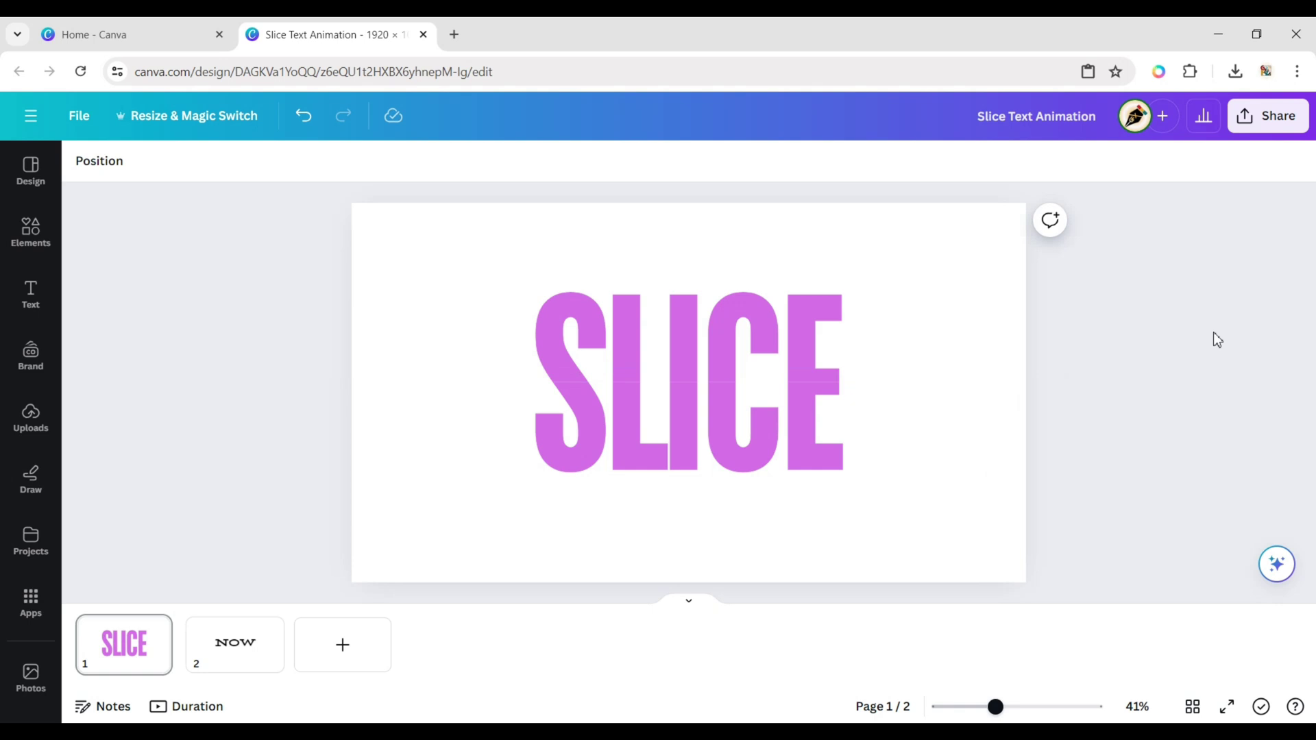
left_click(816, 464)
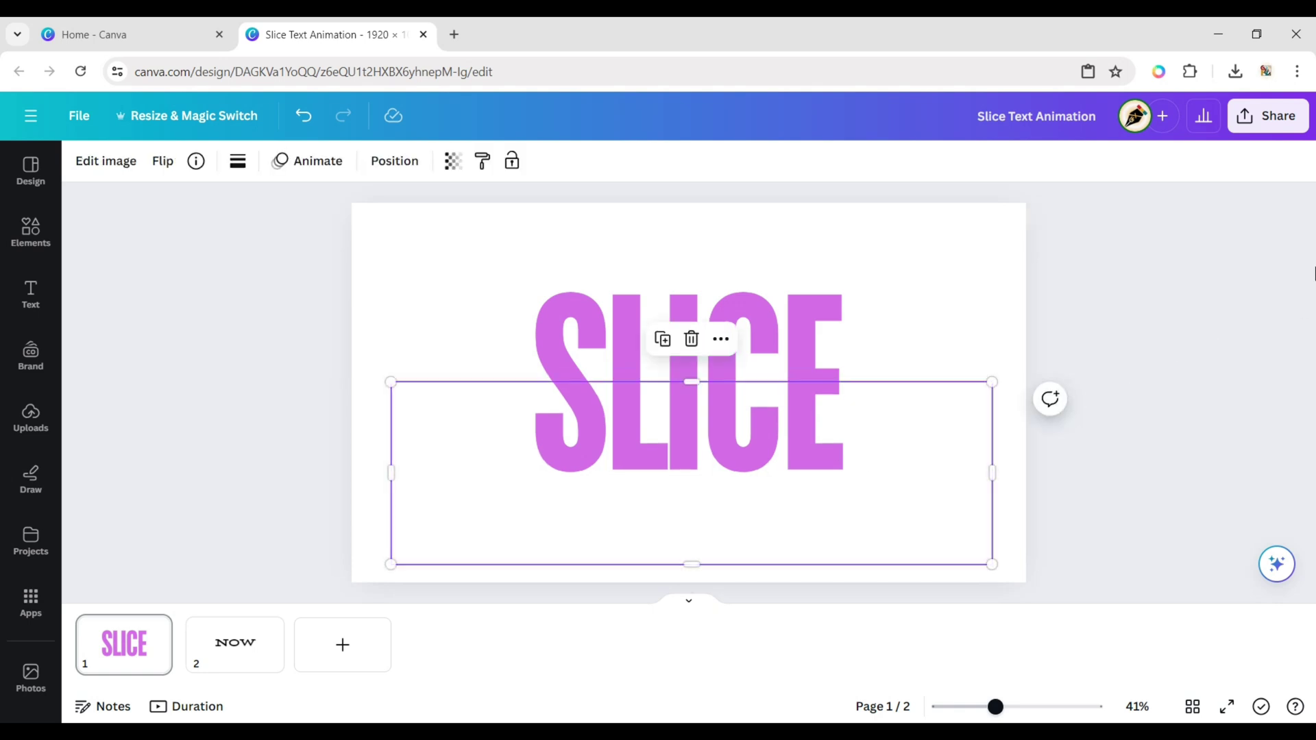
left_click(1113, 351)
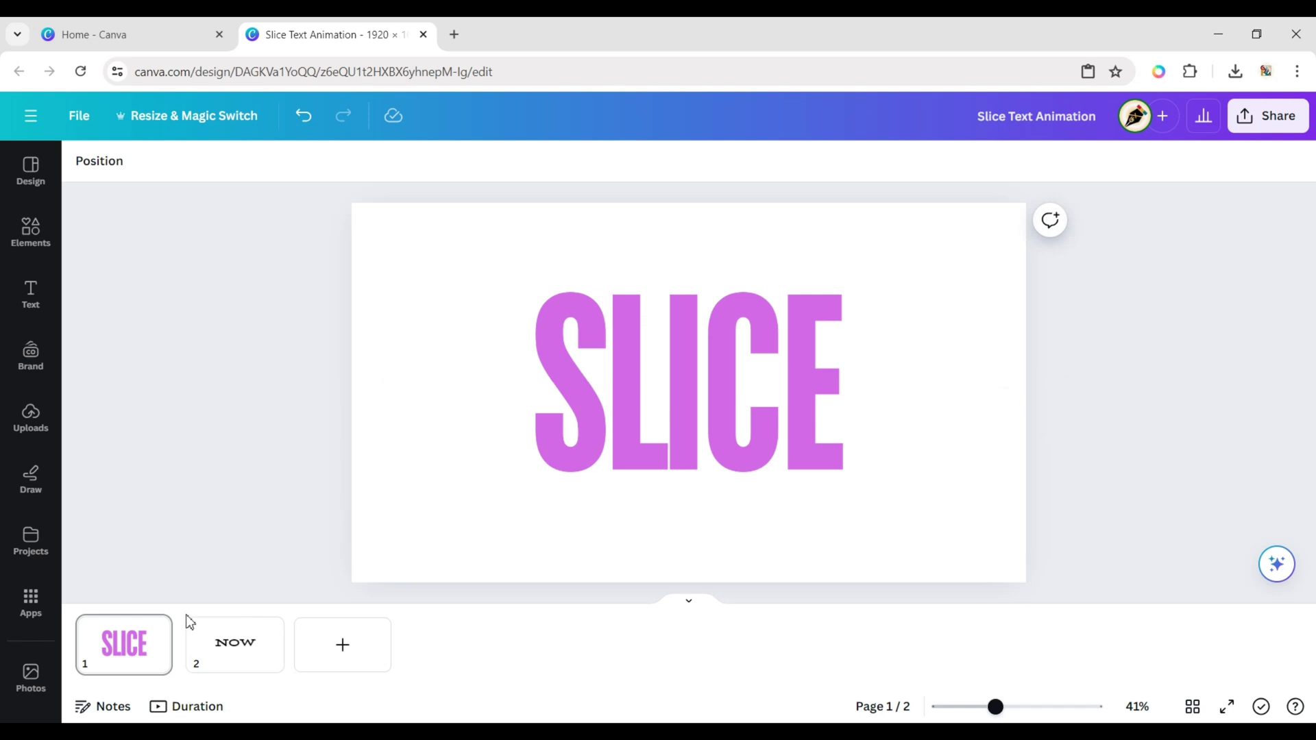
Duplicate the SLICE page and paste the NOW text from page 3 onto the new page 2
left_click(155, 629)
left_click(231, 344)
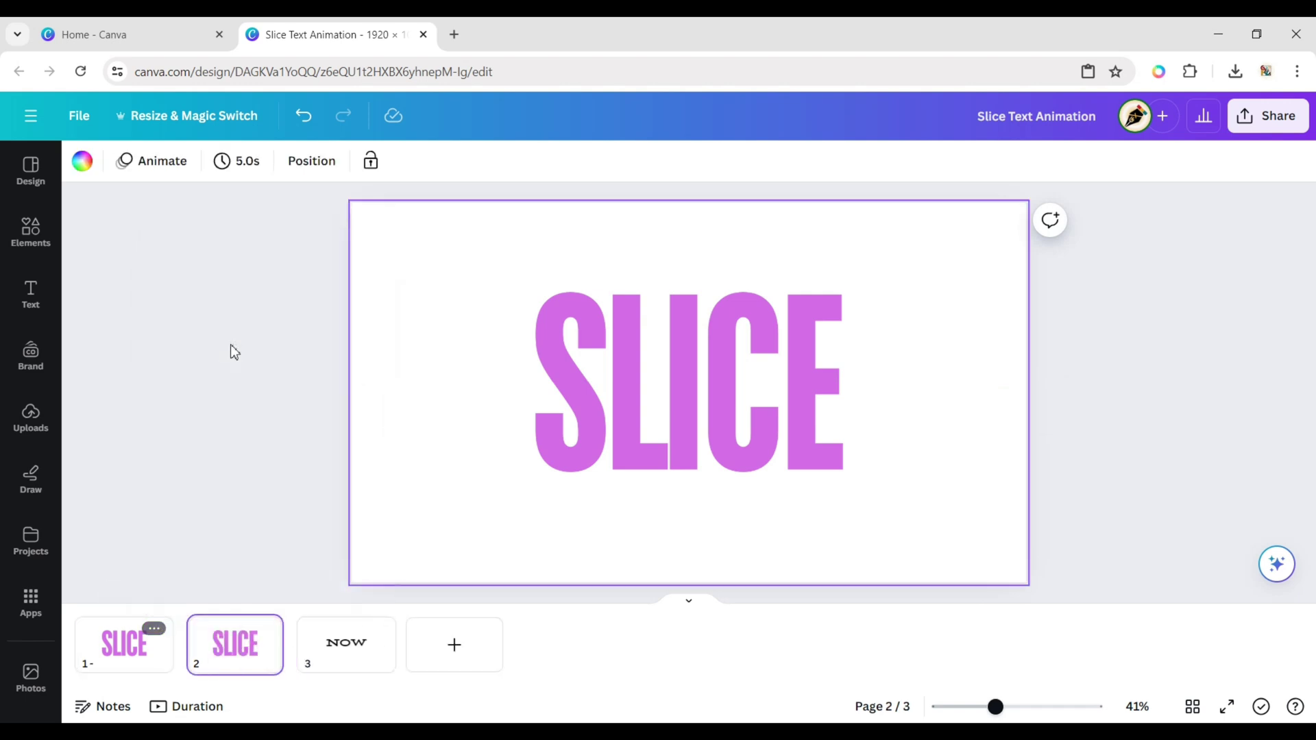
left_click(346, 648)
left_click(640, 403)
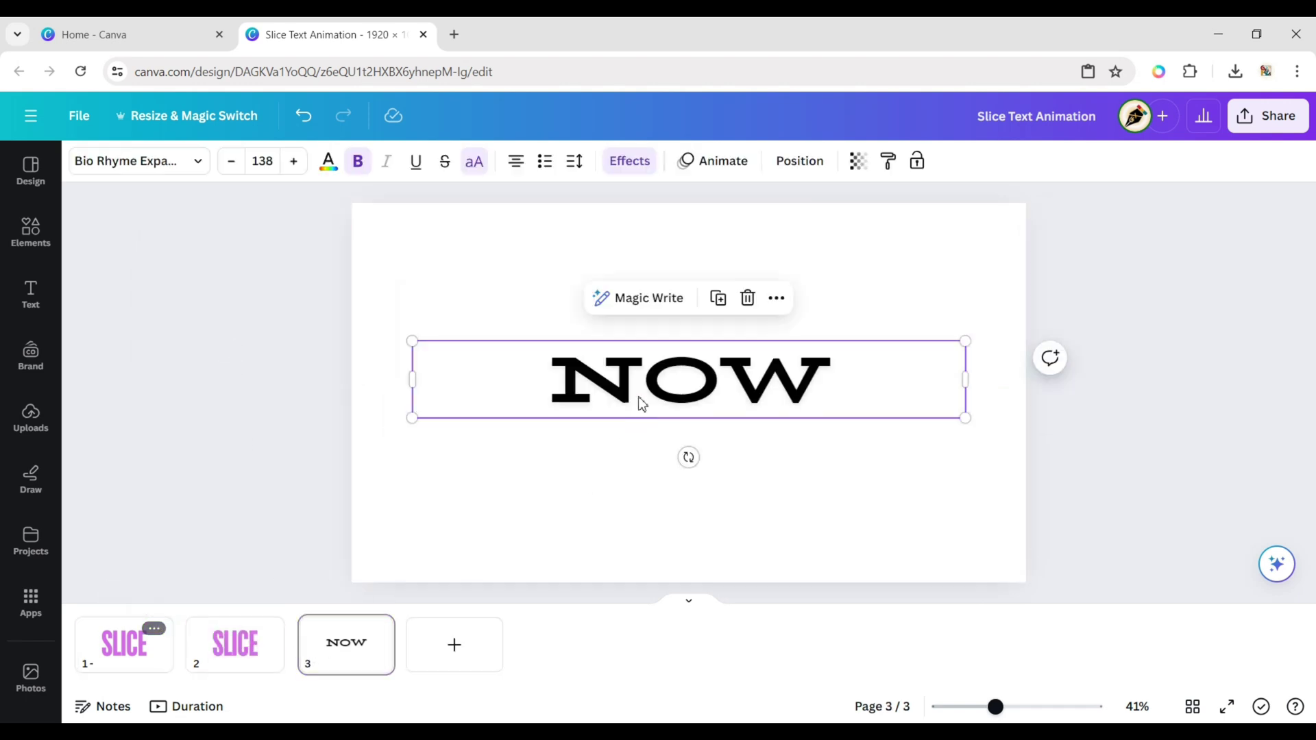
left_click(776, 298)
left_click(814, 269)
left_click(241, 648)
right_click(372, 421)
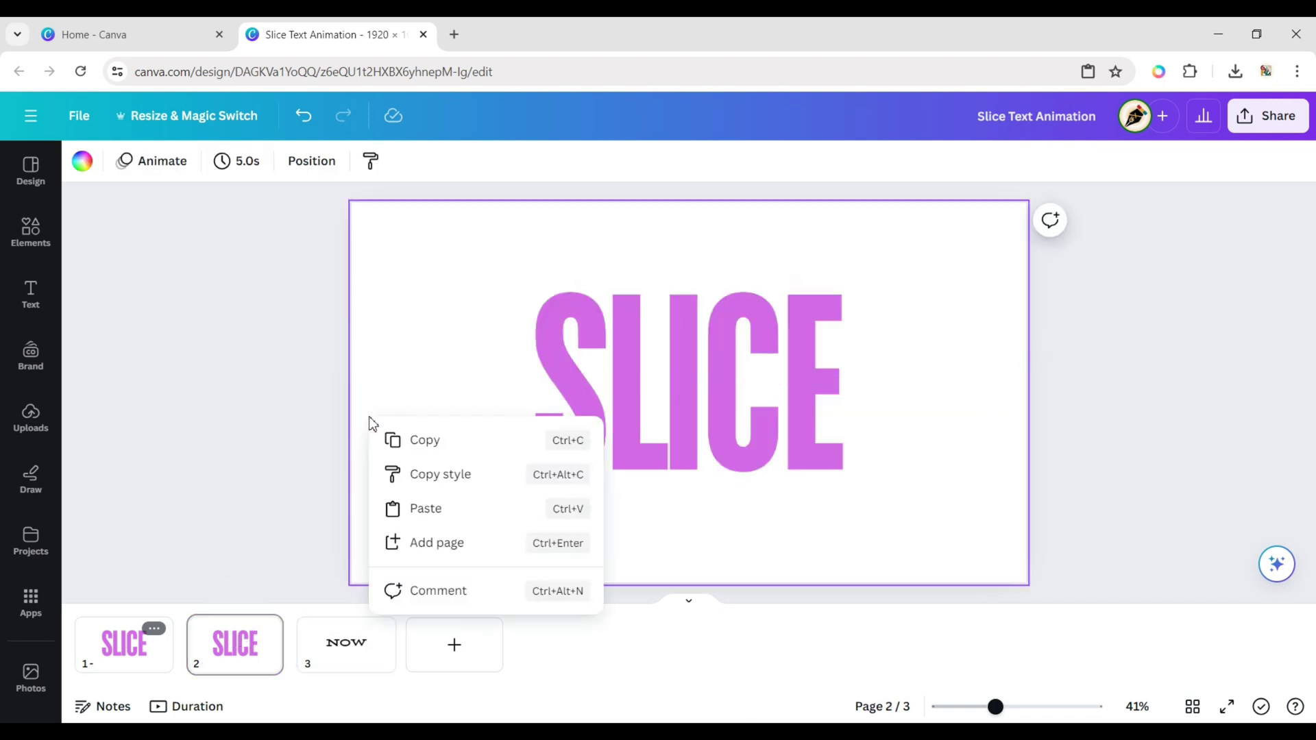
left_click(426, 509)
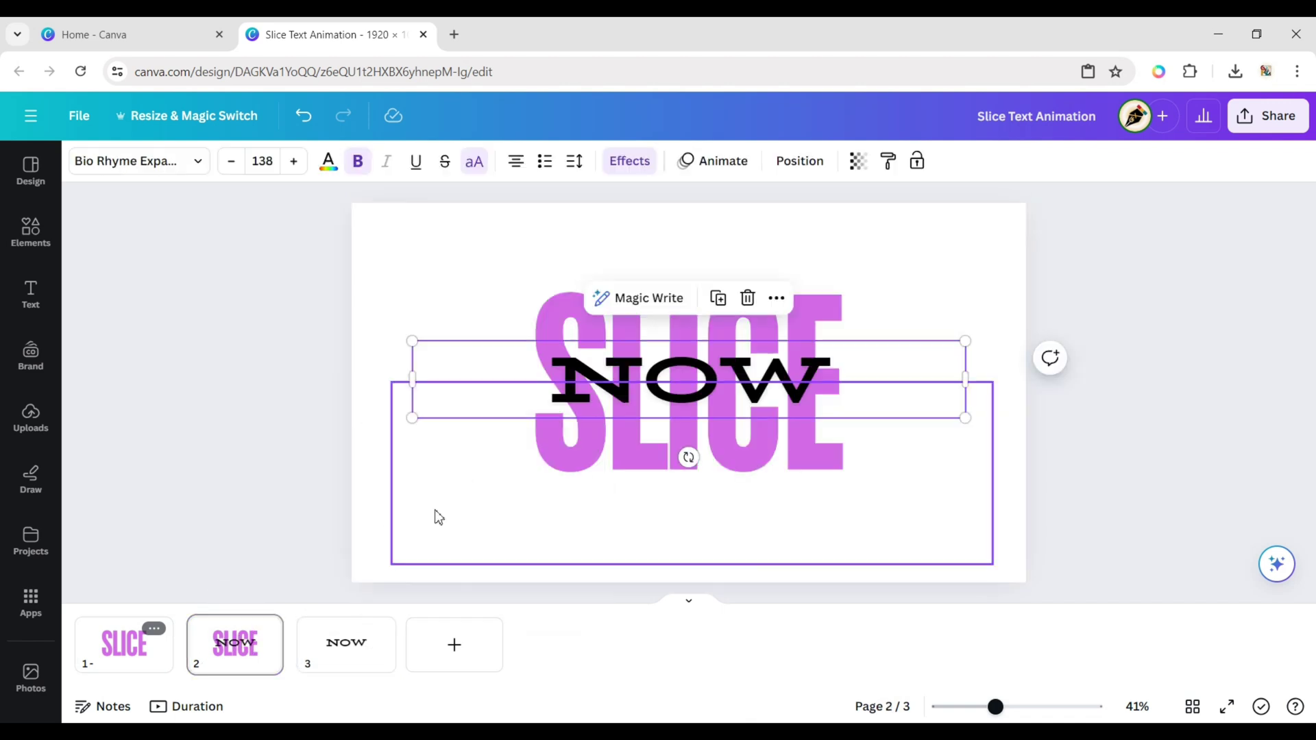
Delete the leftover NOW page 3
left_click(348, 667)
left_click(378, 631)
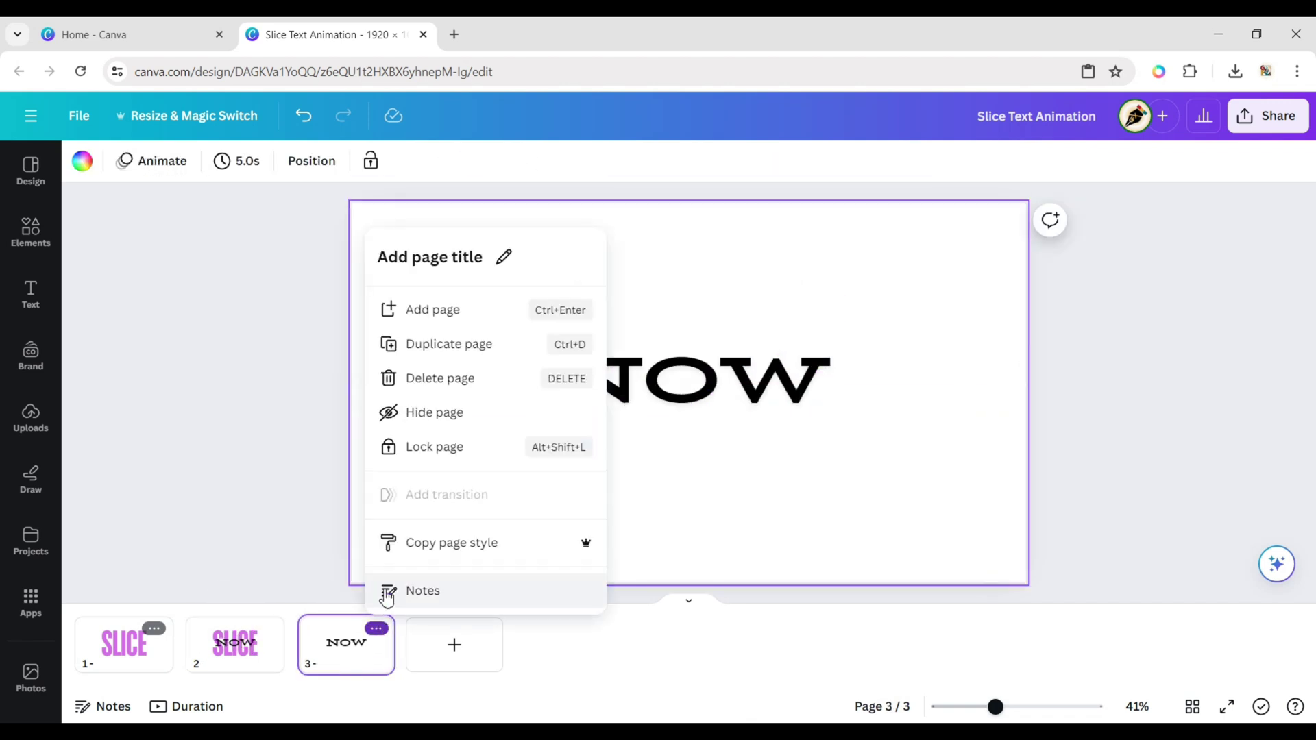
left_click(449, 377)
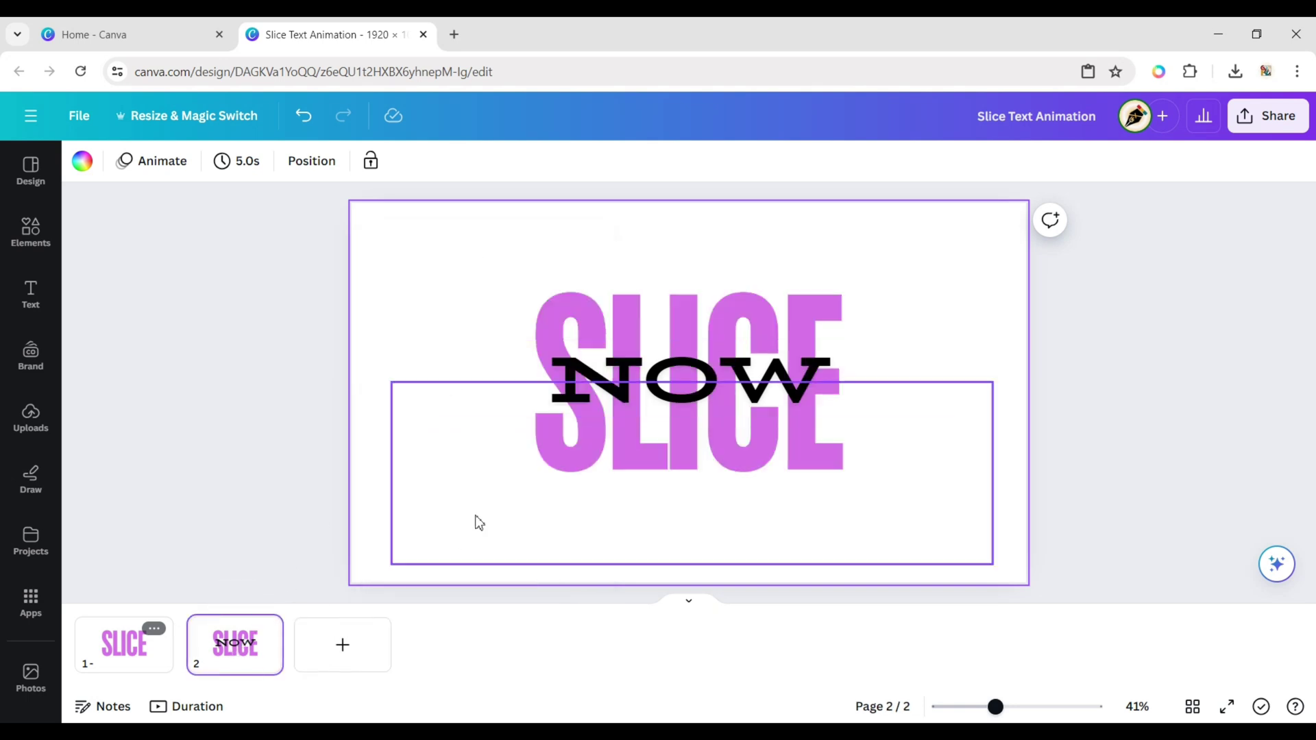
Change the NOW text on page 2 to read 'IT NOW!'
left_click(568, 387)
left_click(568, 387)
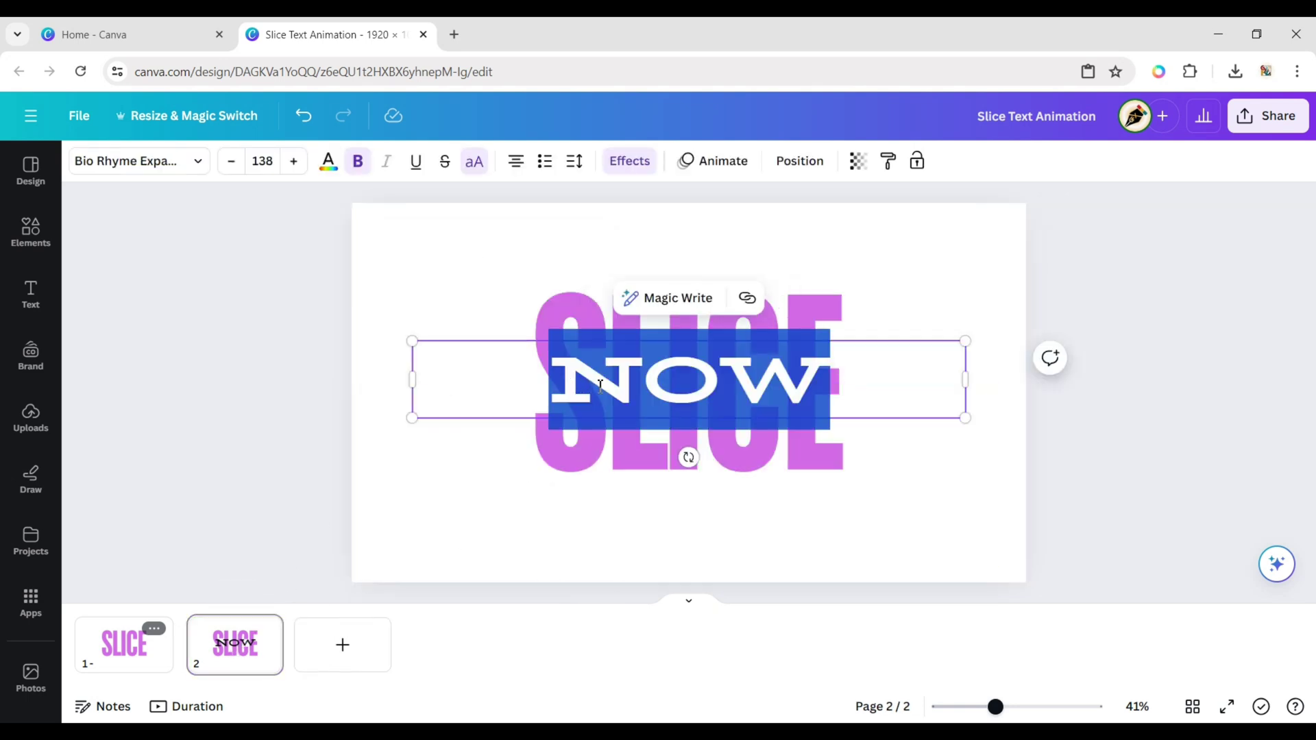
type("IT")
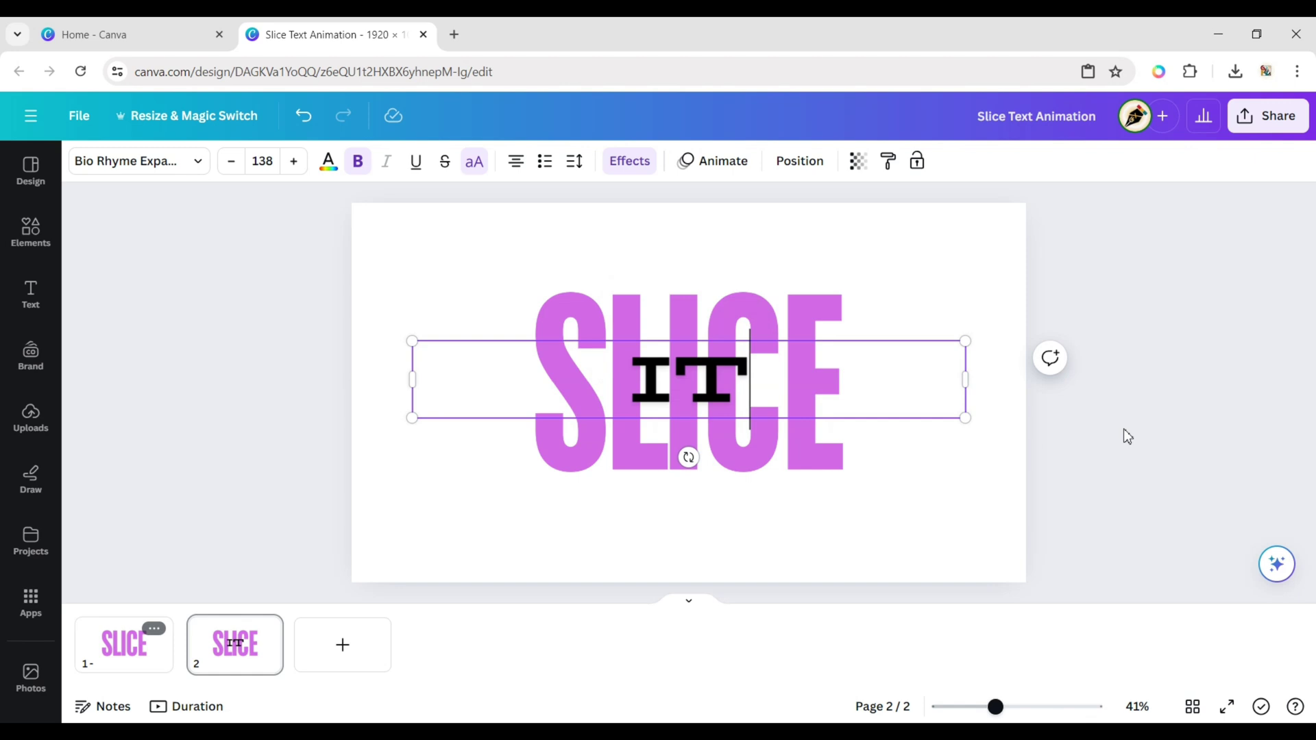
type(" NOW!")
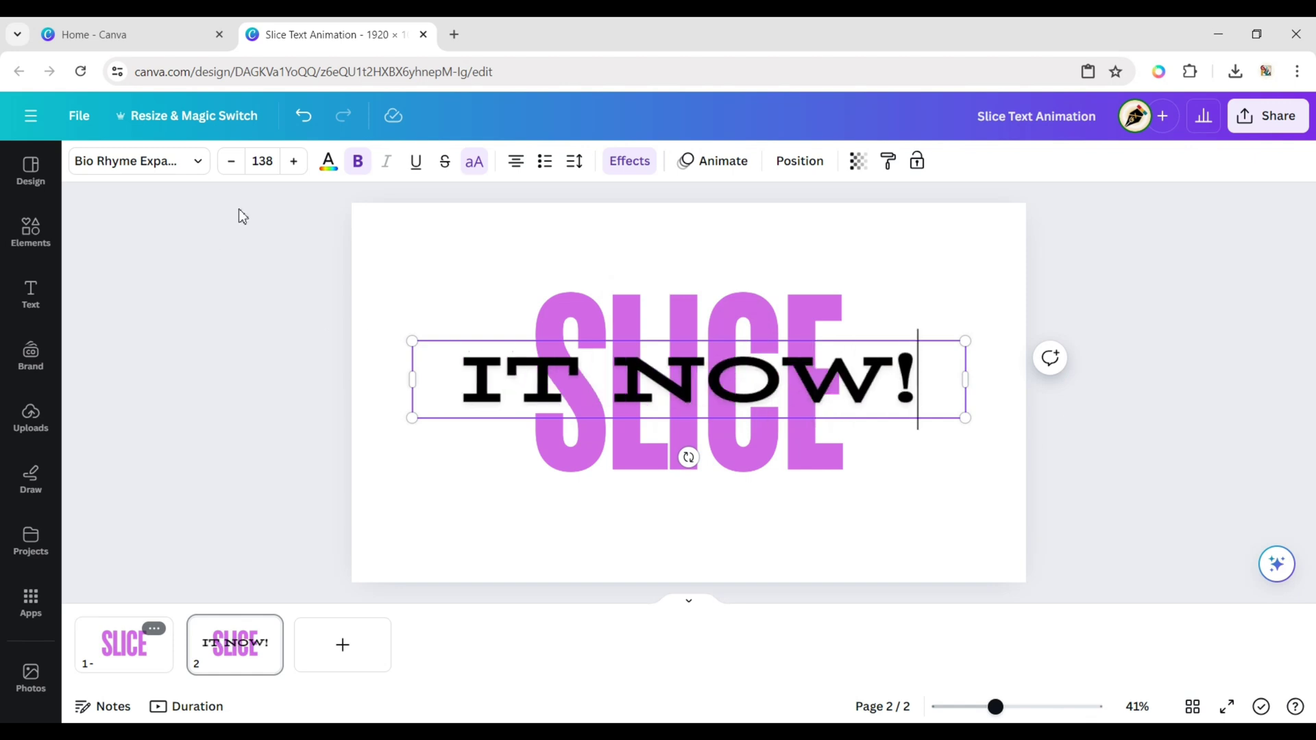
Set IT NOW! to font size 80 and move it onto the centre guide
left_click(262, 160)
type("80")
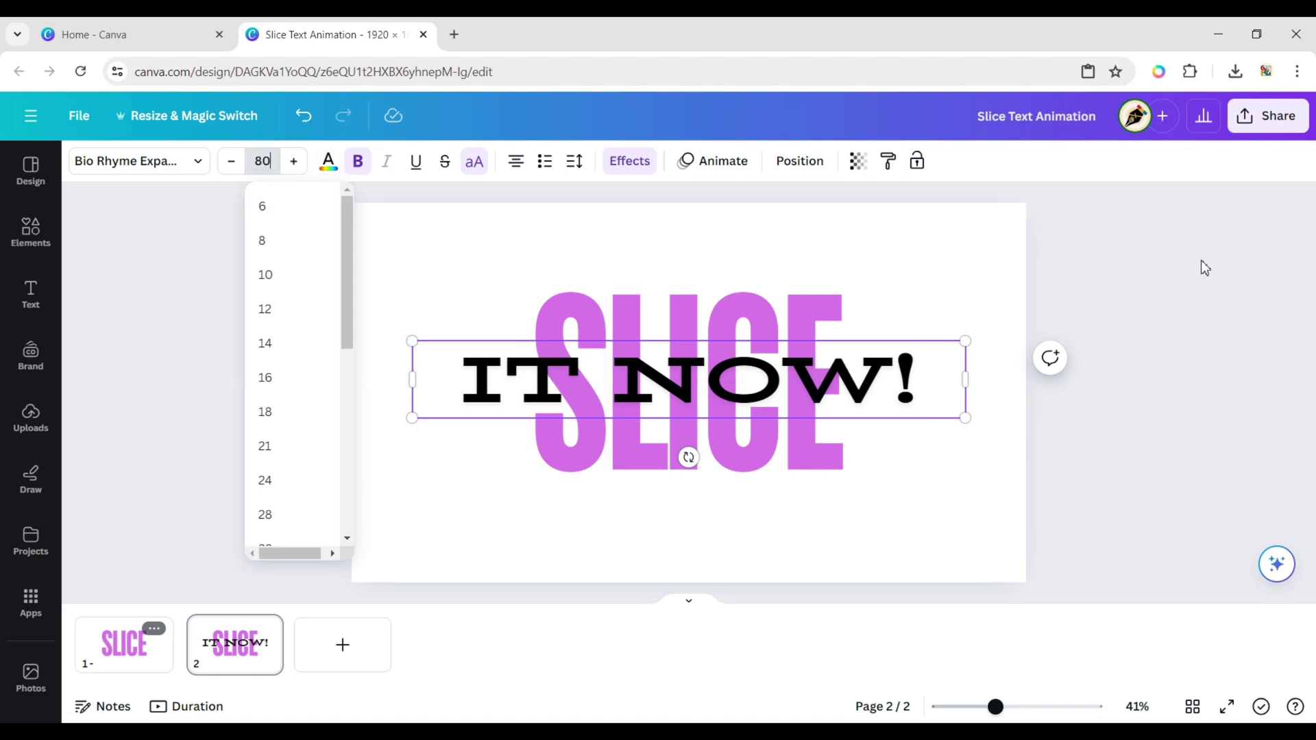
key("Return")
left_click(1190, 456)
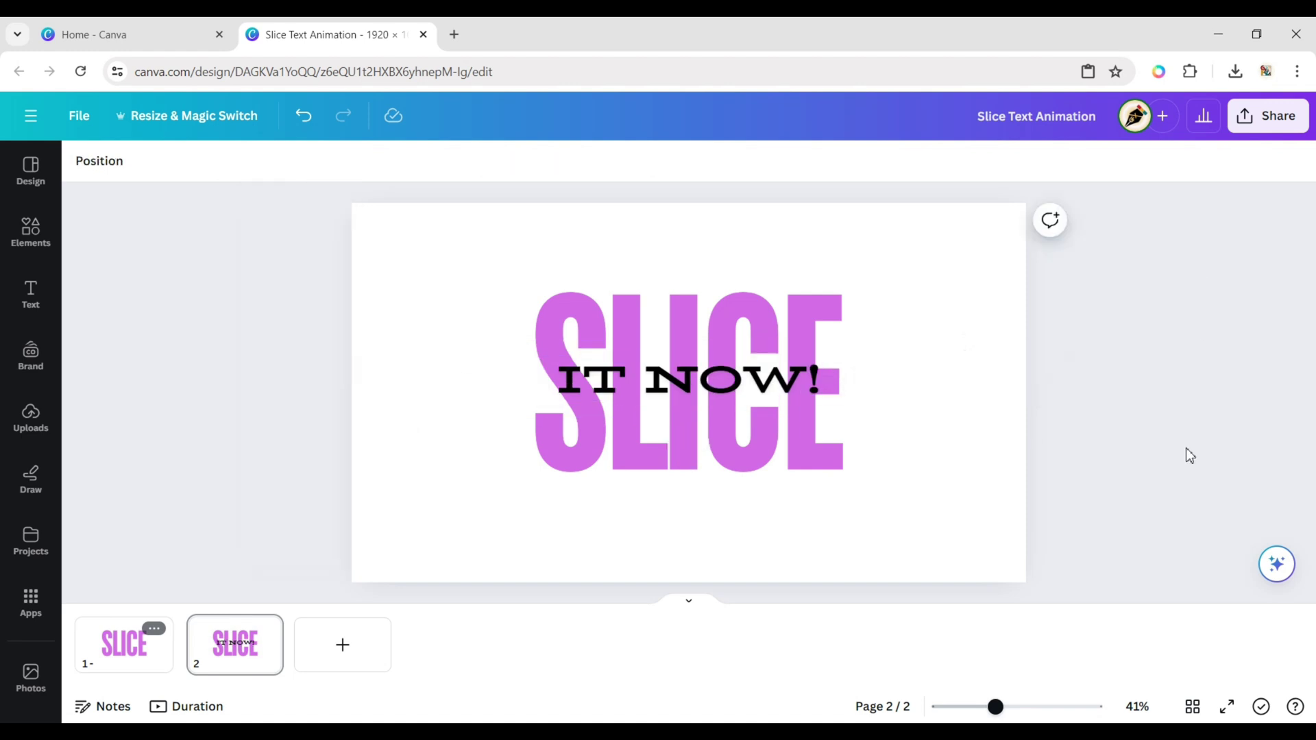
left_click(720, 382)
left_click_drag(720, 381, 720, 386)
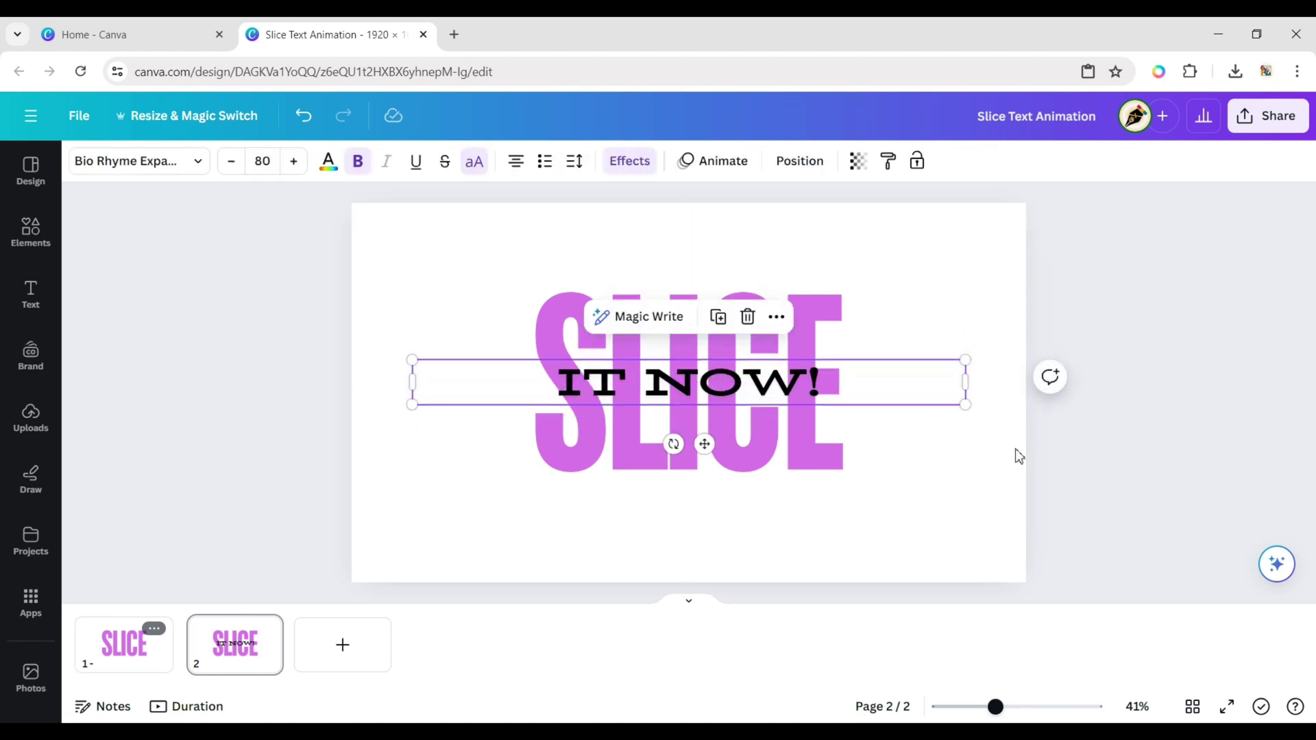
Move the top SLICE half up and the bottom half down, then nudge IT NOW! right
left_click(1016, 455)
left_click(795, 286)
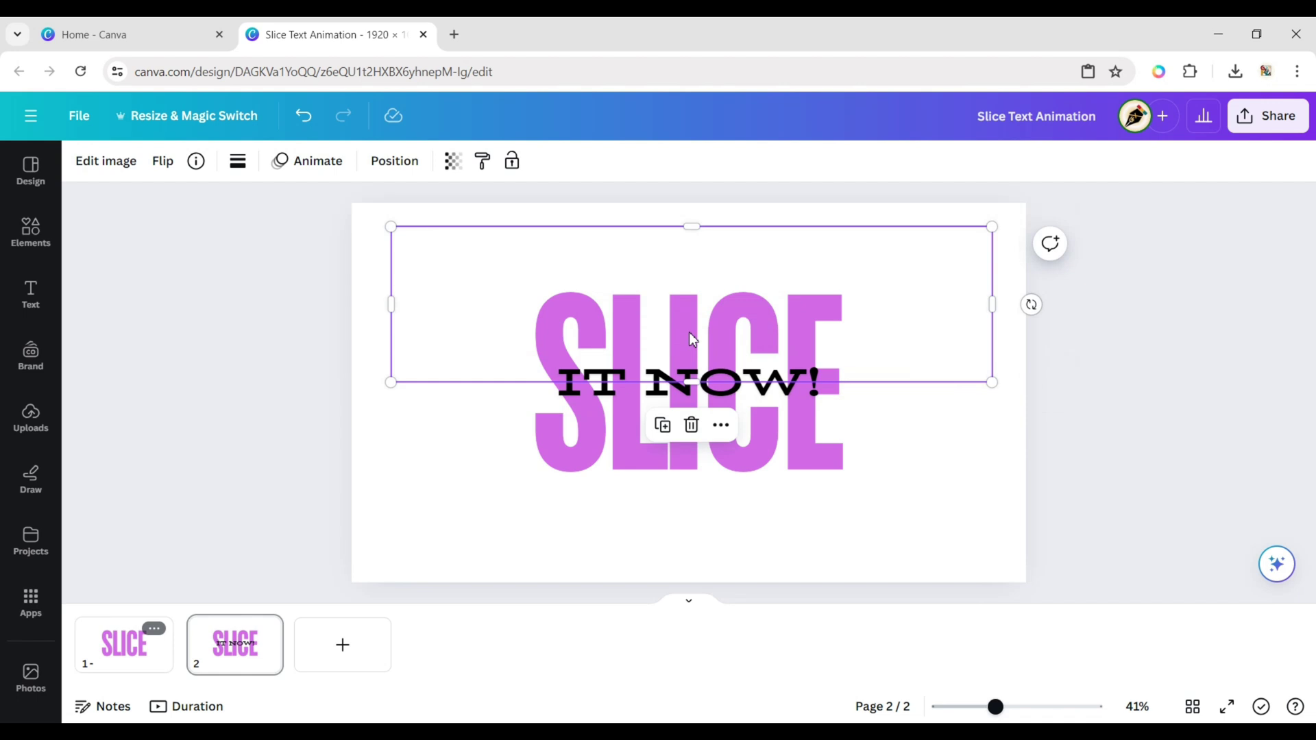
left_click_drag(691, 339, 691, 318)
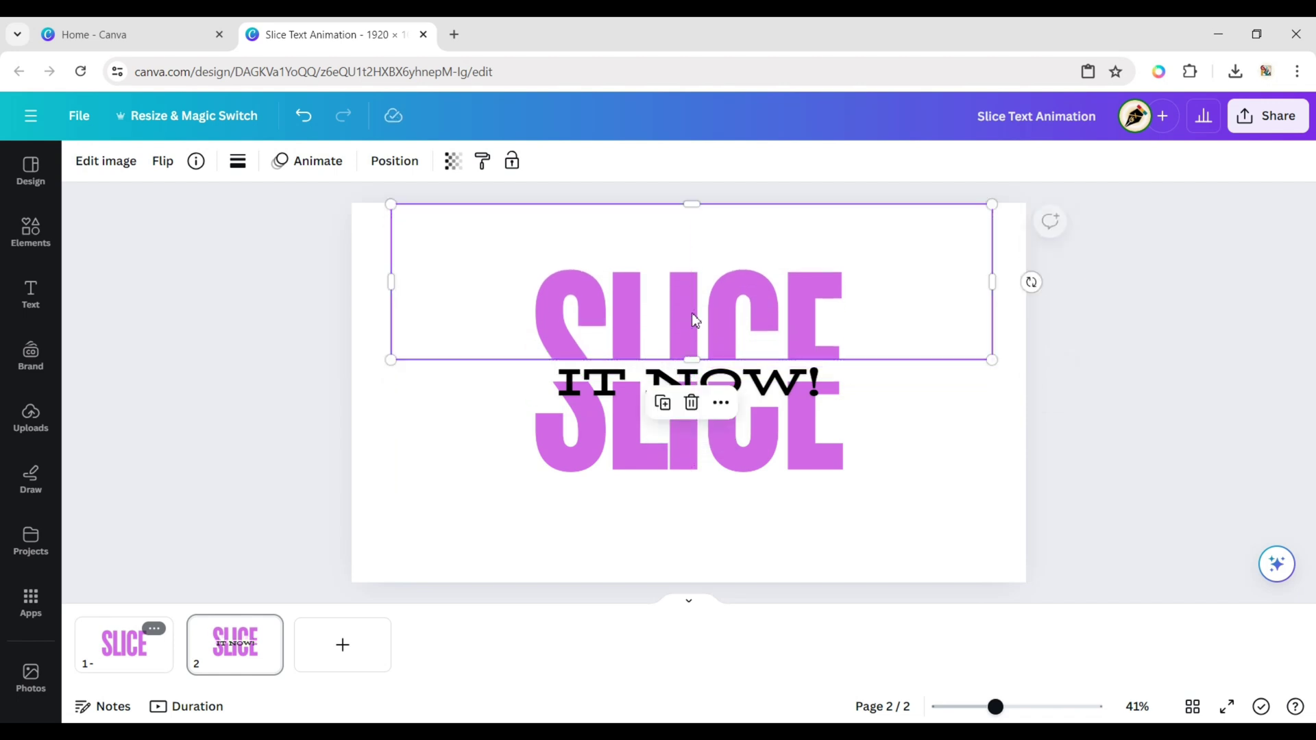
left_click(672, 430)
left_click_drag(671, 430, 671, 447)
left_click(1269, 303)
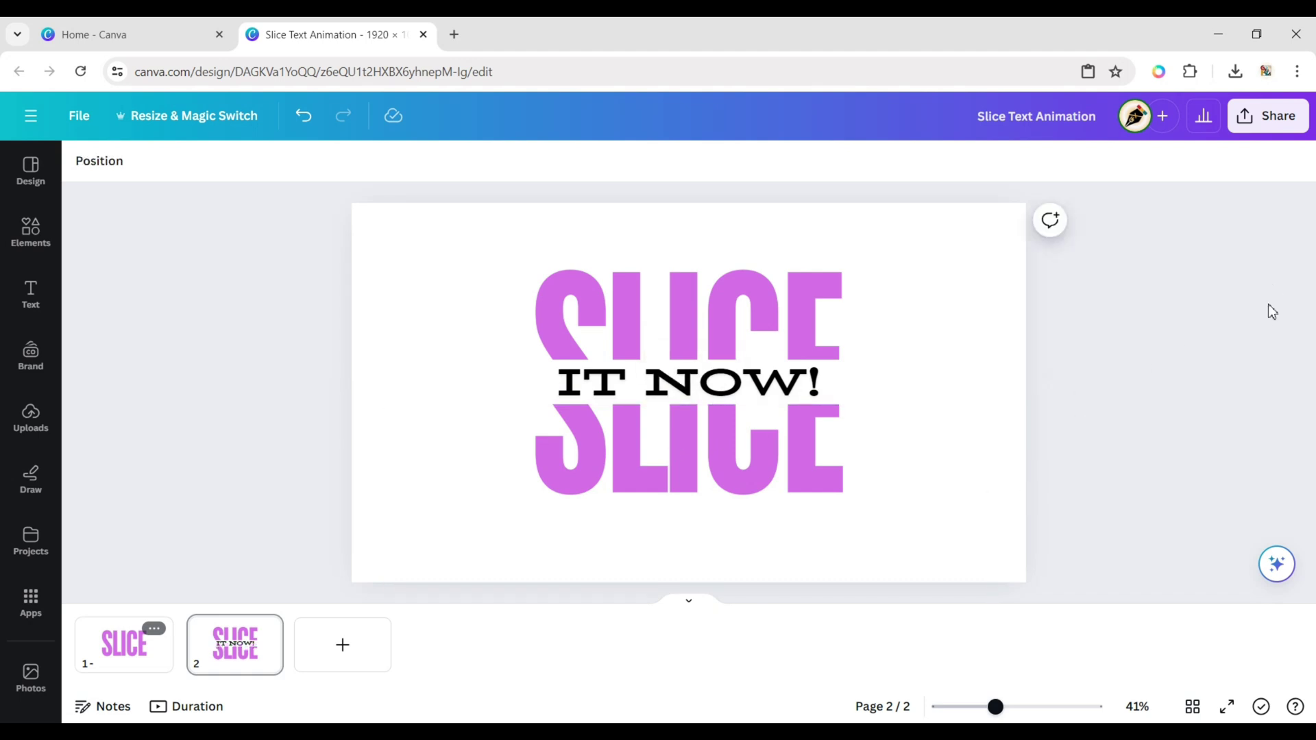
key("Tab")
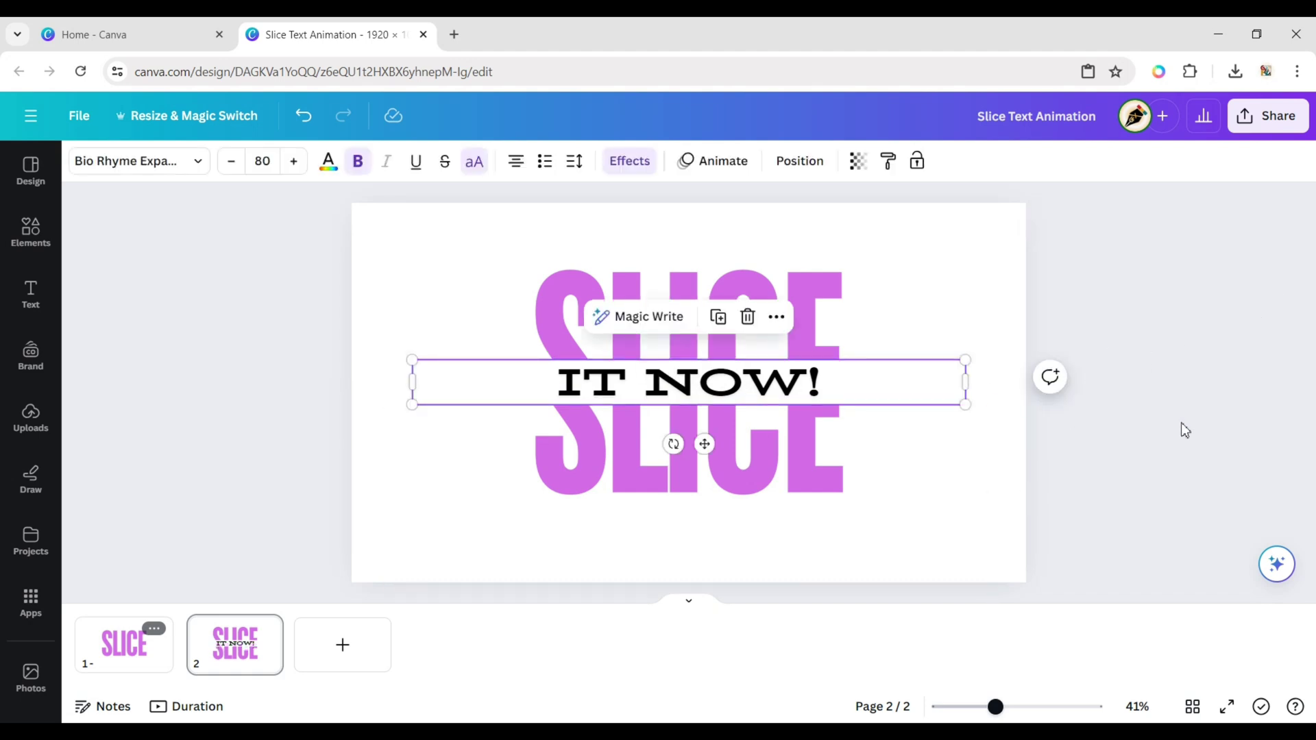
key("Right")
key("Right")
key("Right")
key("Right")
key("Right")
key("Right")
key("Right")
key("Right")
key("Right")
key("Right")
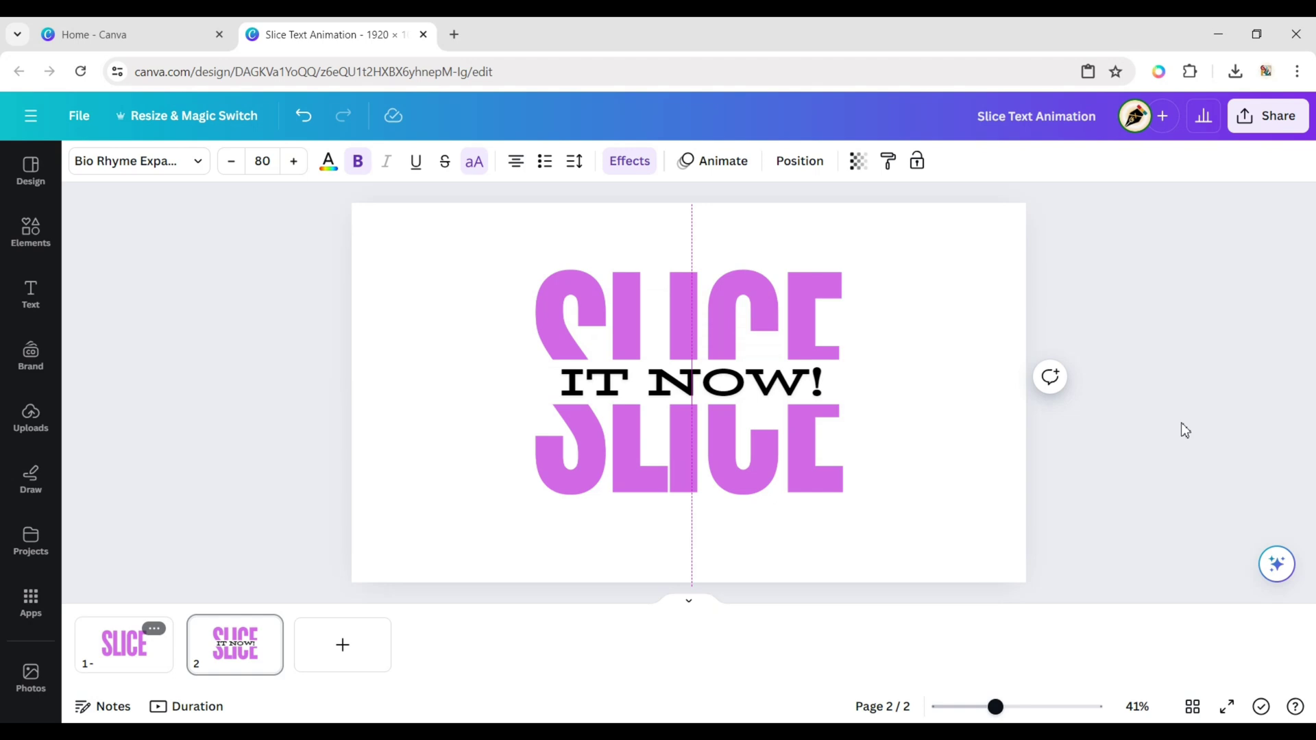
Add a Match & Move transition between pages 1 and 2
left_click(1092, 425)
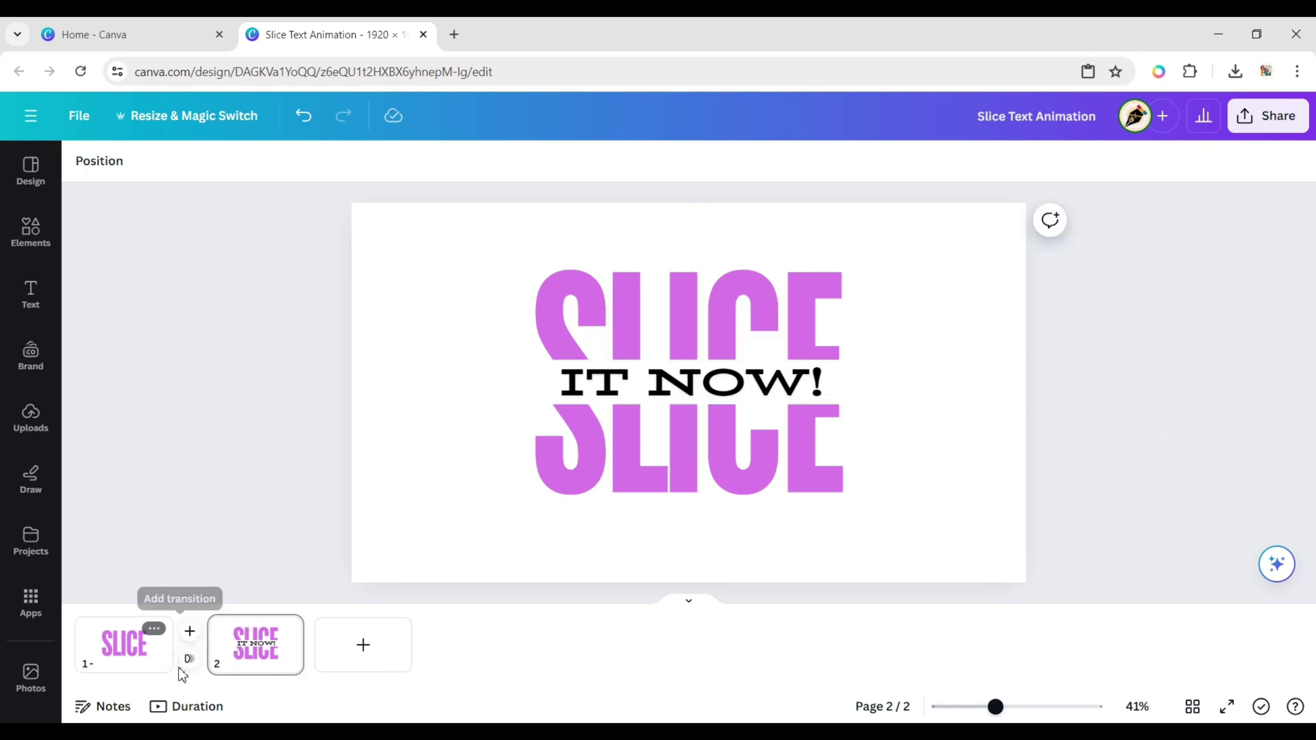
left_click(186, 648)
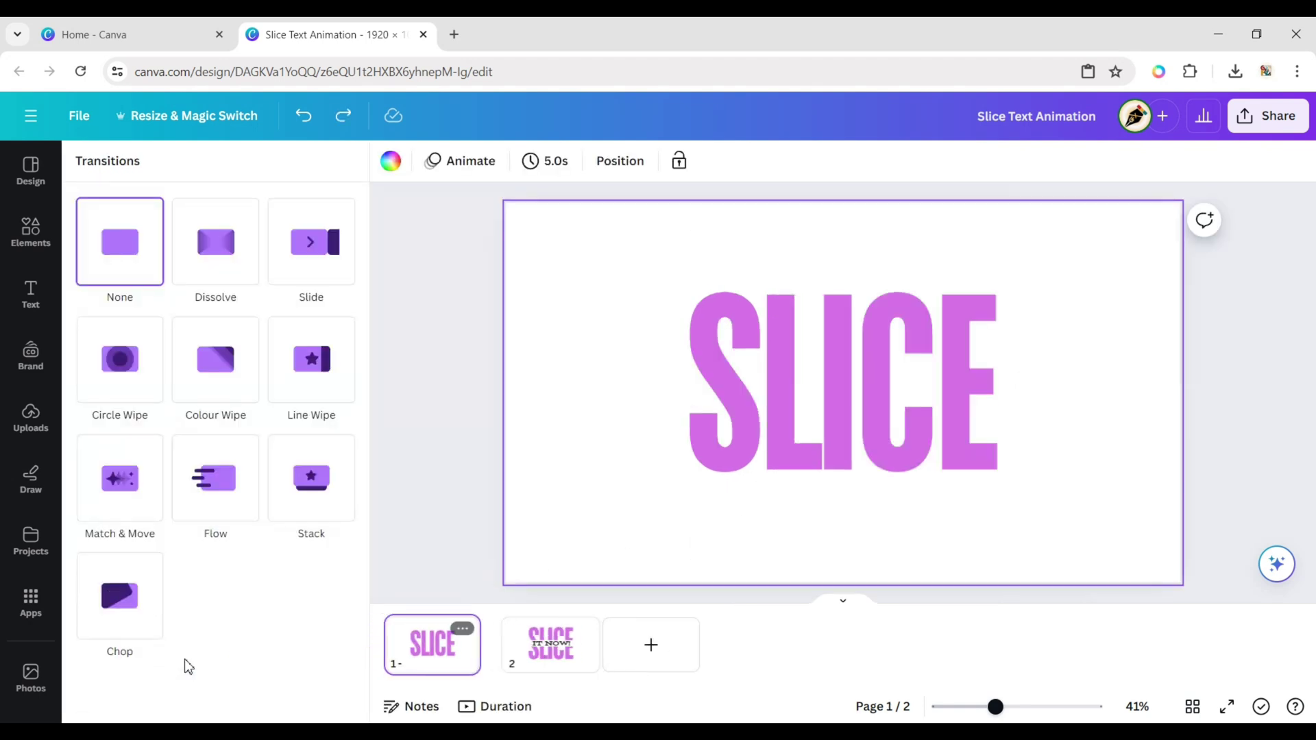
left_click(135, 491)
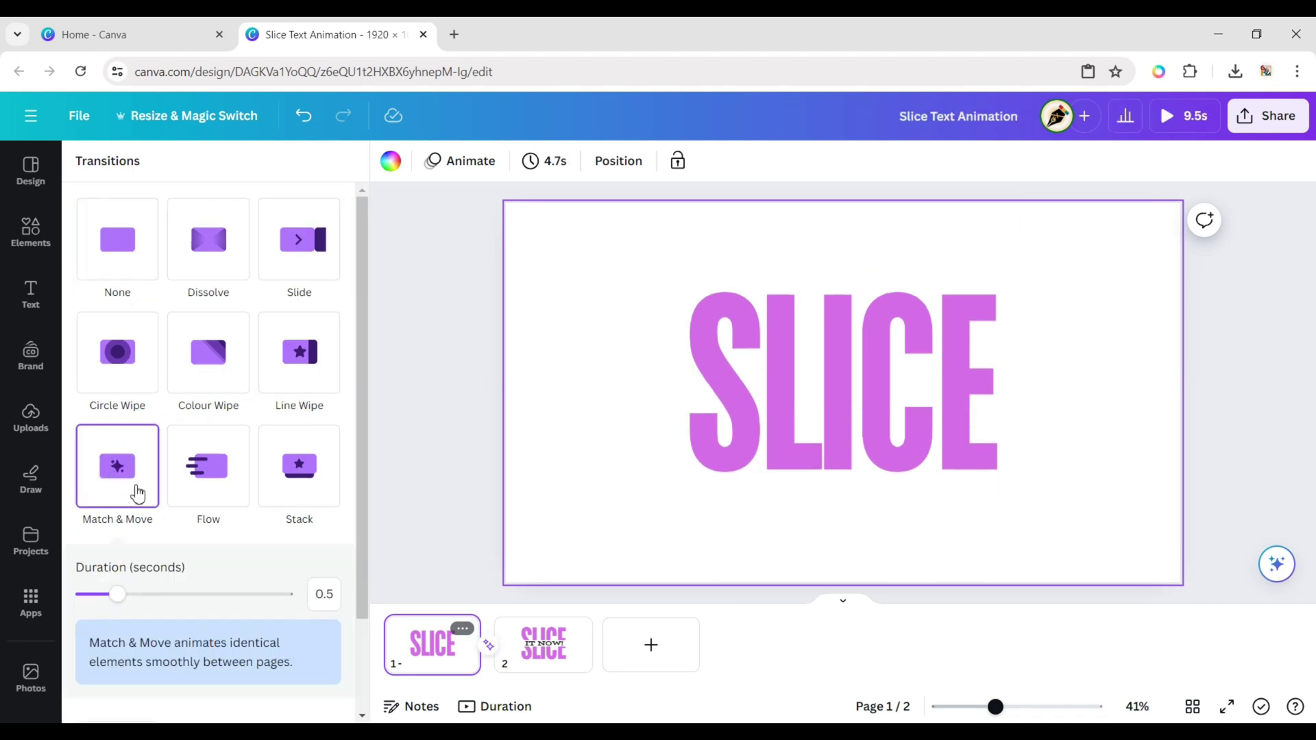
Give page 1 a background sampled from the SLICE purple, lightened to pale pink #FEF6FF
left_click(390, 161)
left_click(93, 266)
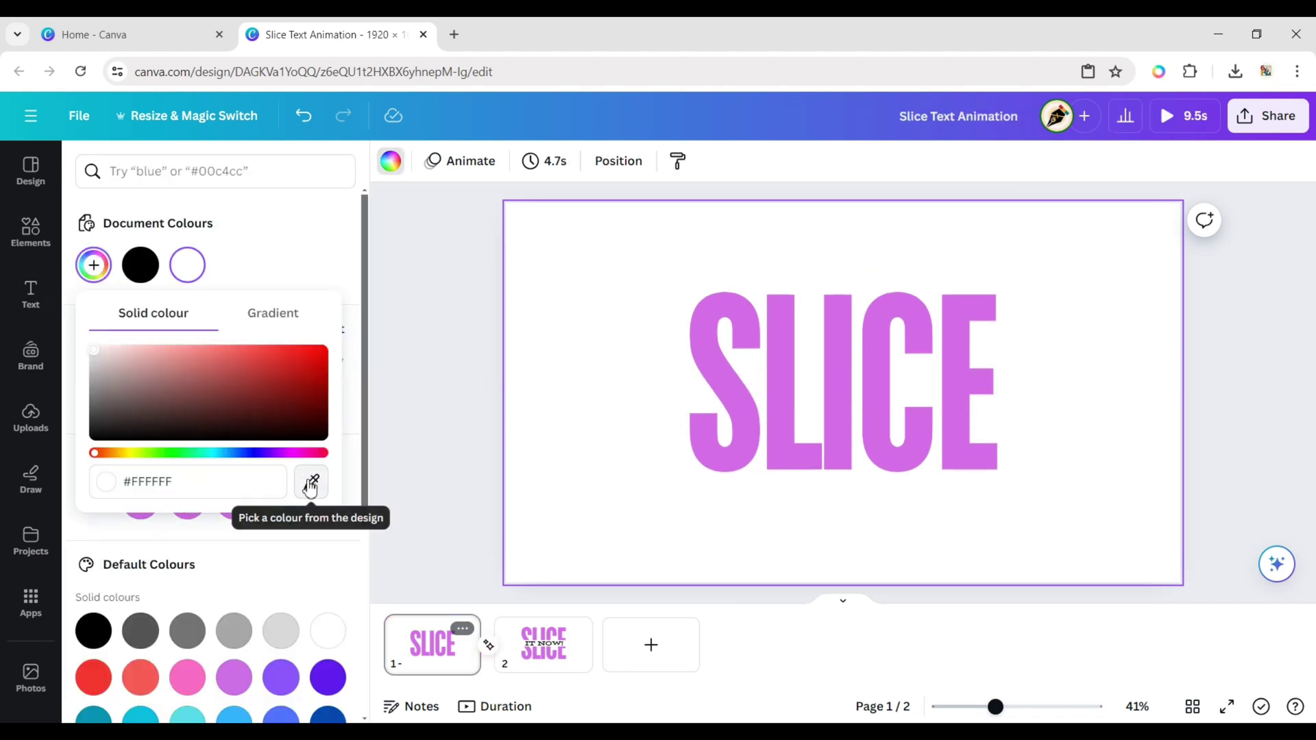
left_click(312, 482)
left_click(794, 384)
left_click_drag(219, 354, 107, 339)
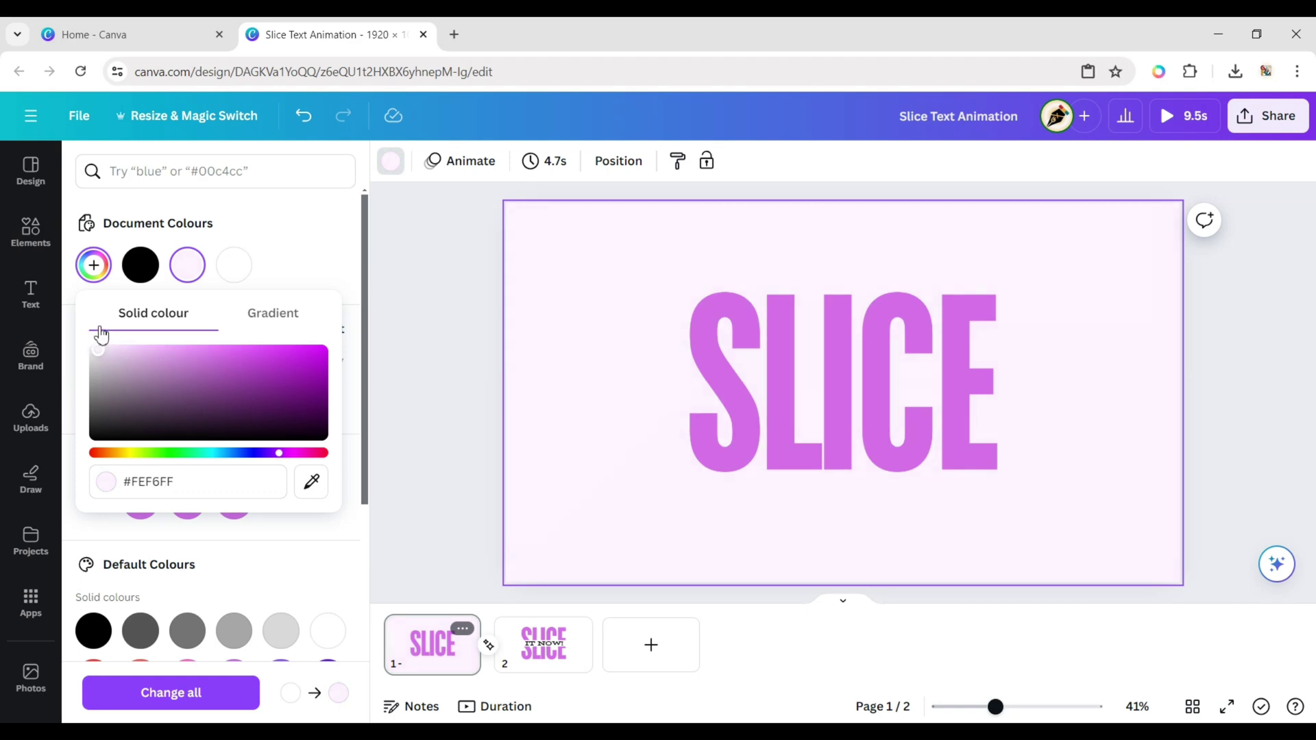
left_click(914, 429)
Apply the same pale pink #FEF6FF background to page 2
left_click(235, 644)
left_click(82, 160)
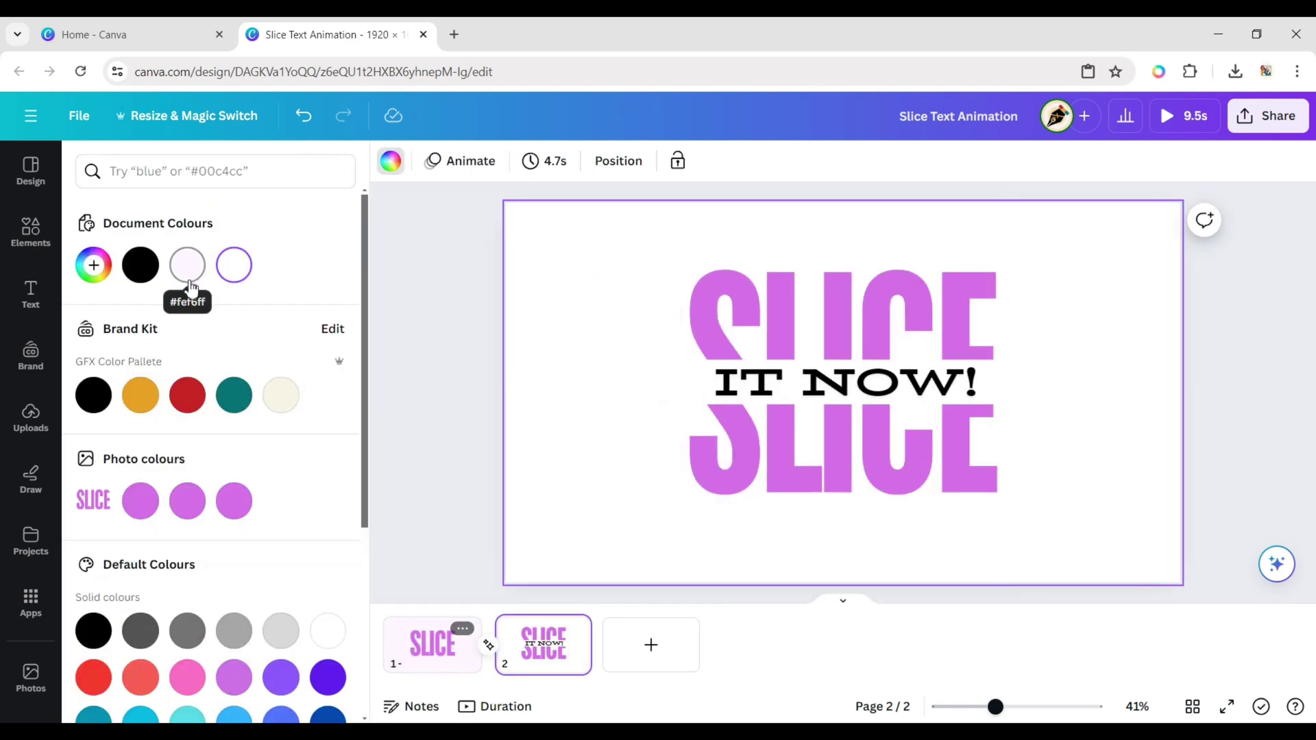
left_click(1237, 396)
Preview the 9-second SLICE animation full screen, ending with SLICE split around IT NOW!
left_click(1198, 127)
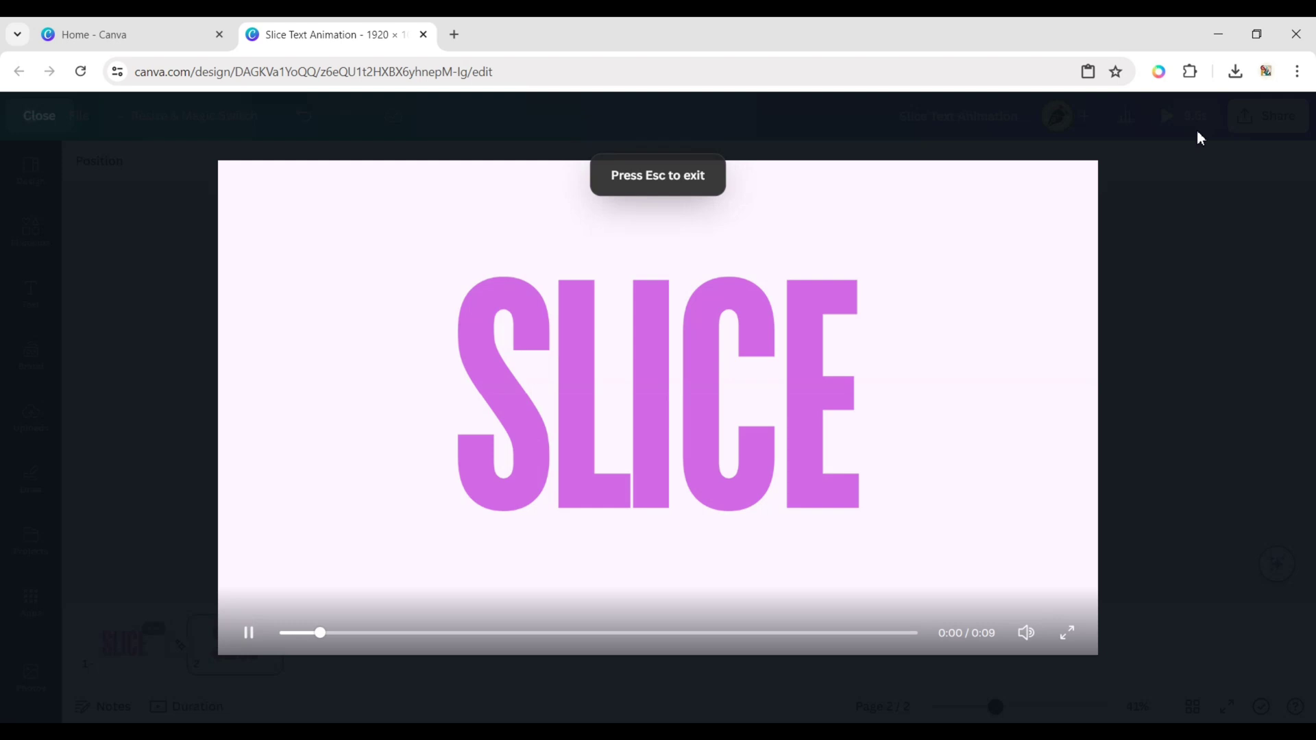